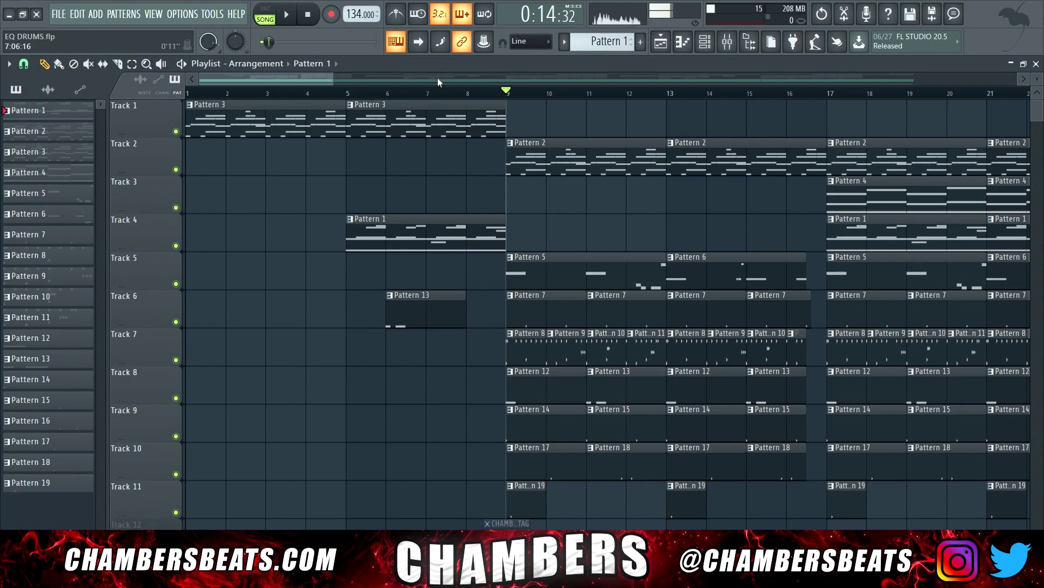
Play the arrangement from bar 9 with more bars in view, stop it, and reset the playhead to bar 9
click(436, 95)
key(space)
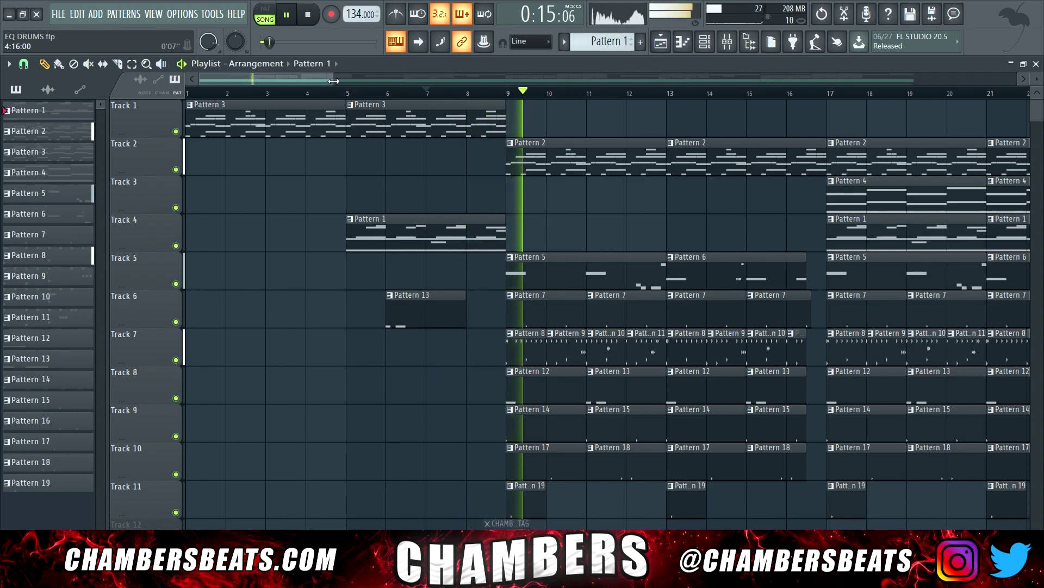
drag(334, 81, 418, 103)
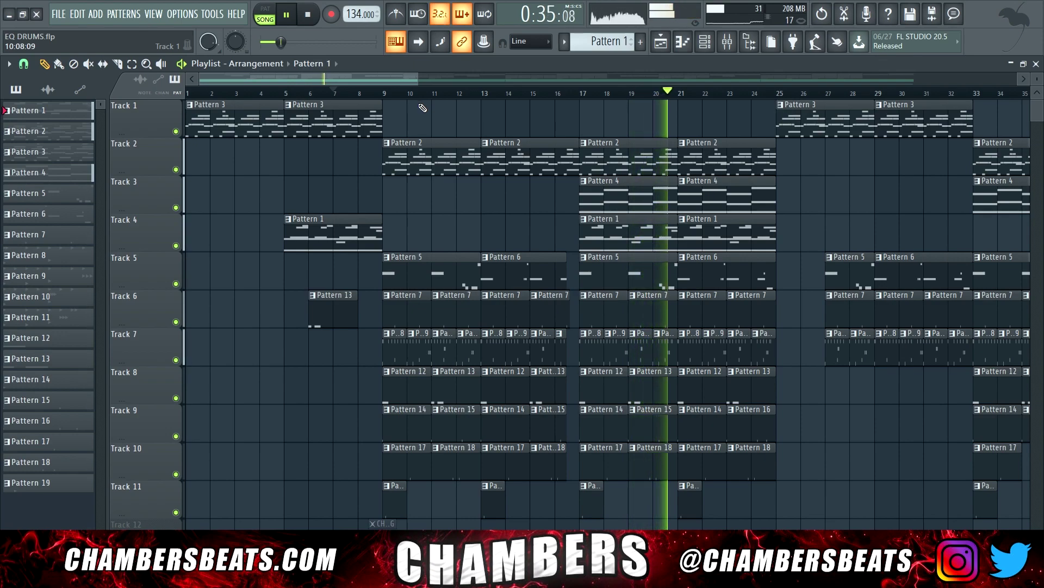
key(space)
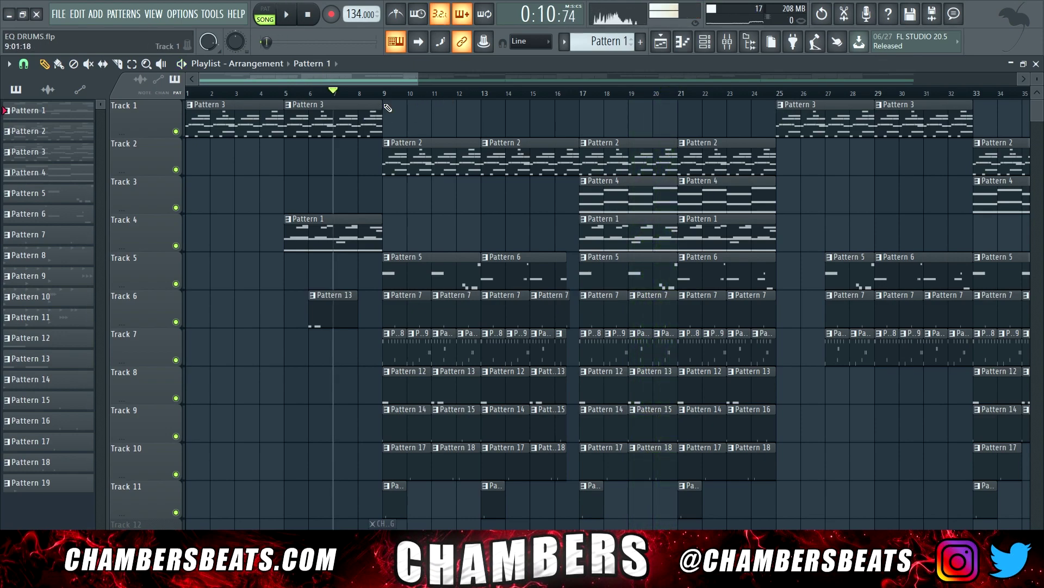
click(391, 93)
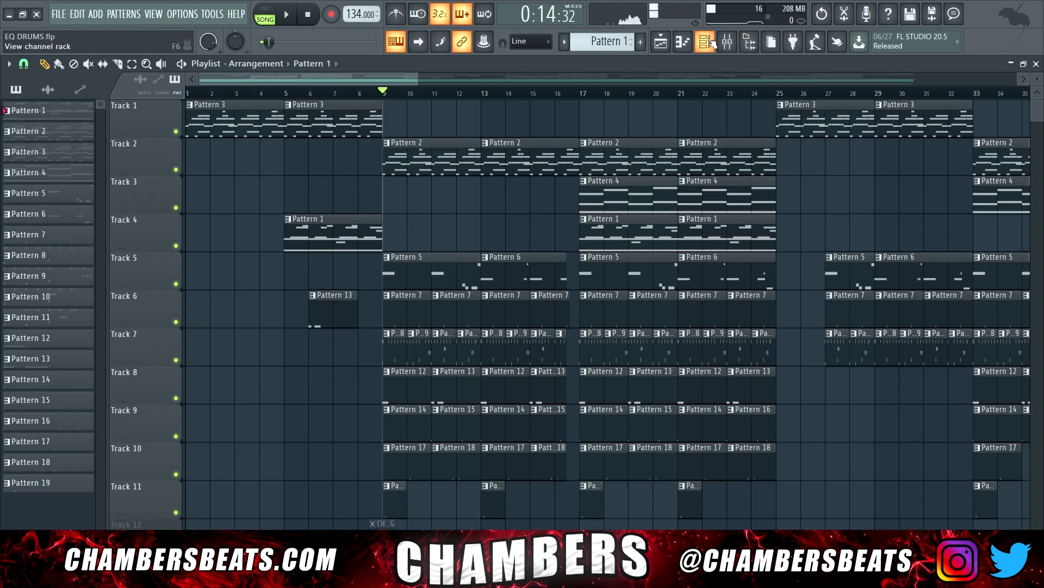
Route the selected drum channels to consecutive mixer tracks starting from the 808 track
click(682, 43)
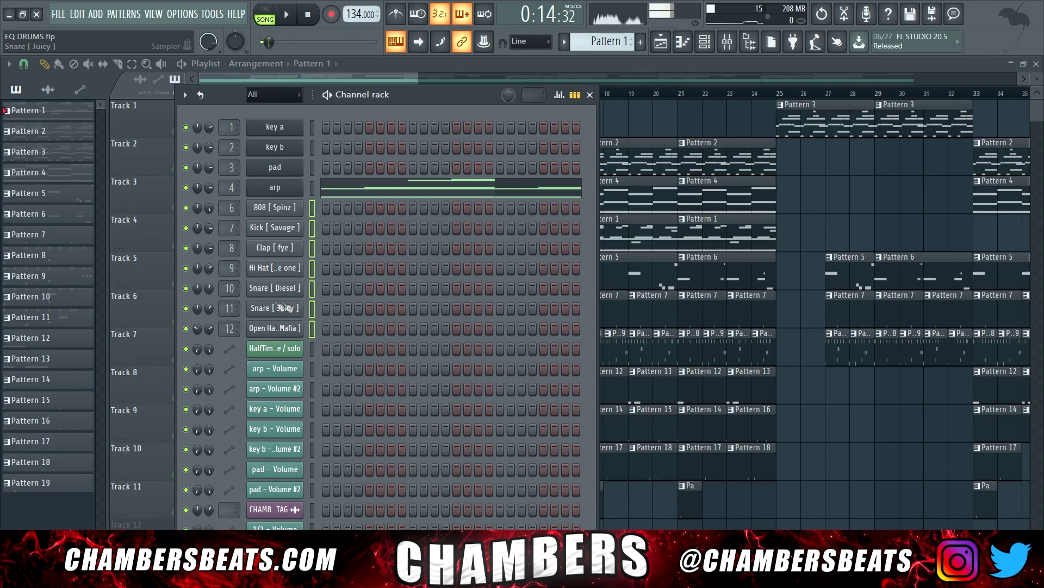
click(727, 42)
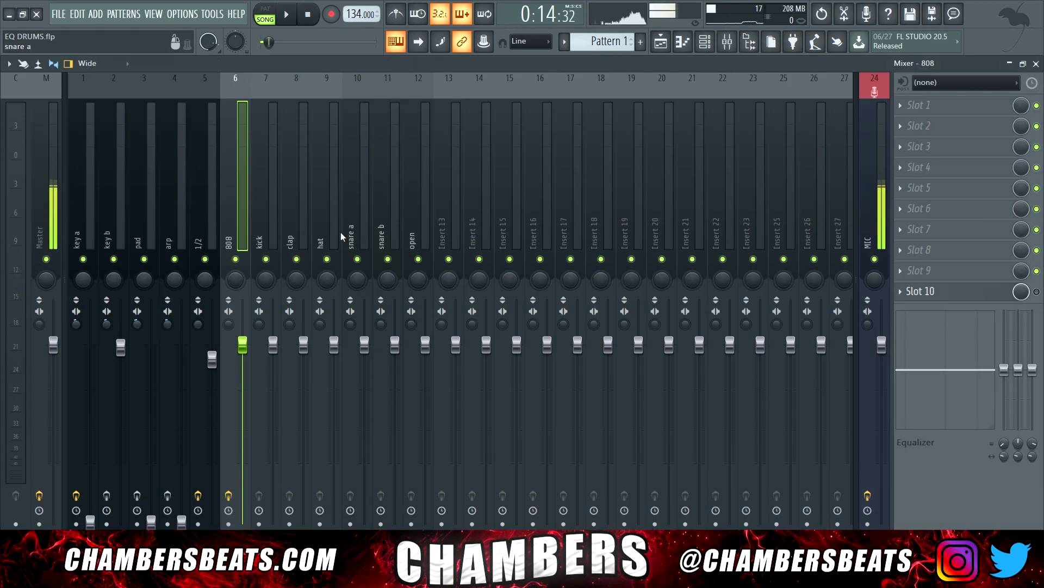
right_click(246, 203)
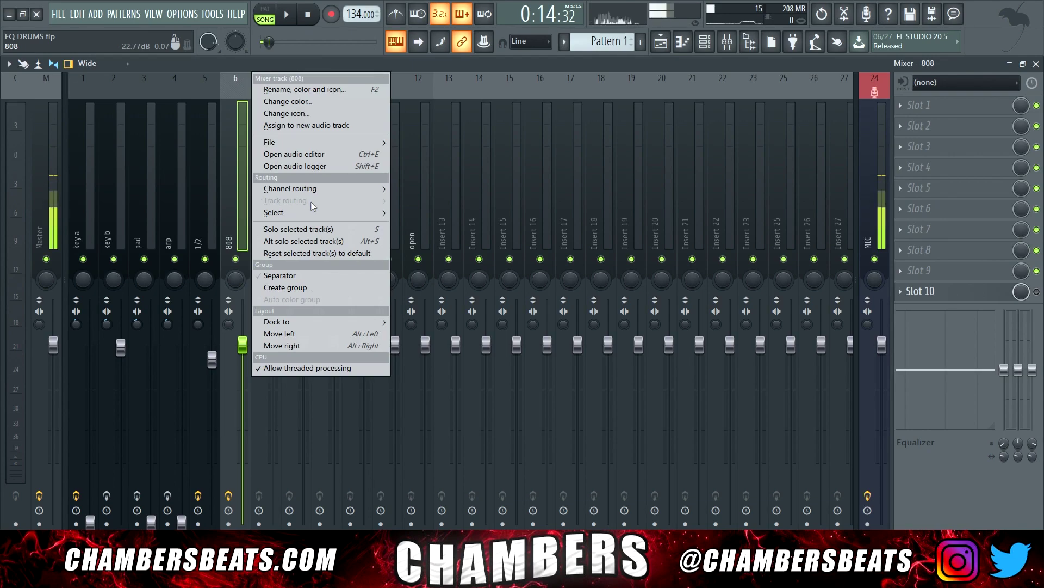
mouse_move(342, 195)
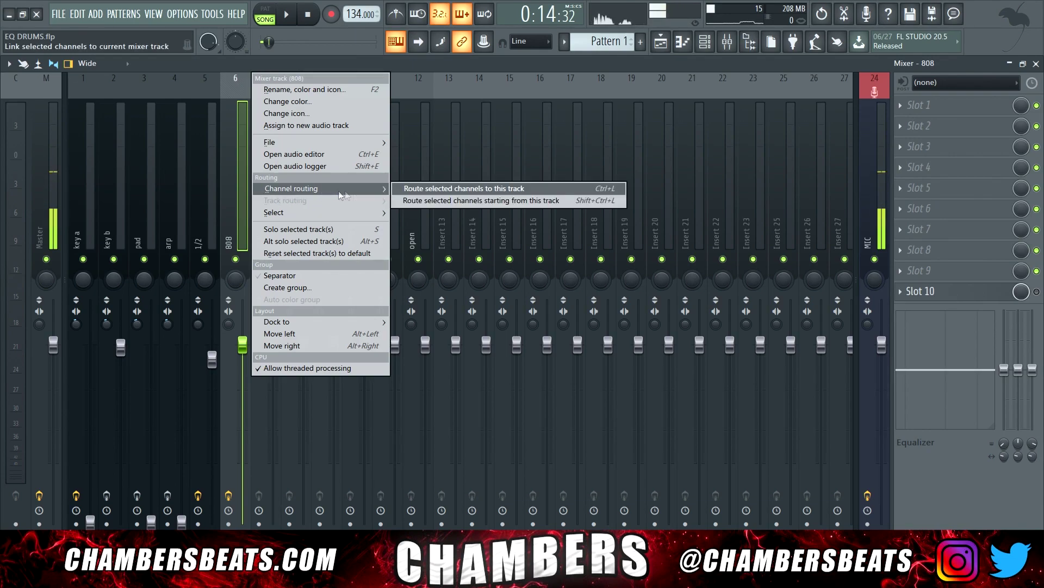
click(432, 200)
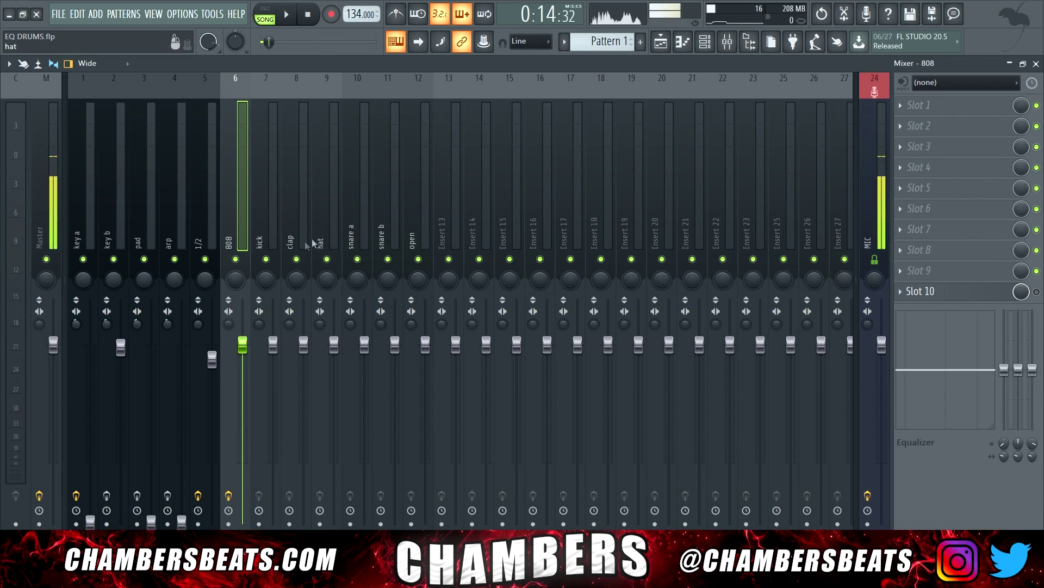
Solo the 808 mixer track and audition it while bringing in the kick and clap tracks one at a time
right_click(236, 259)
key(space)
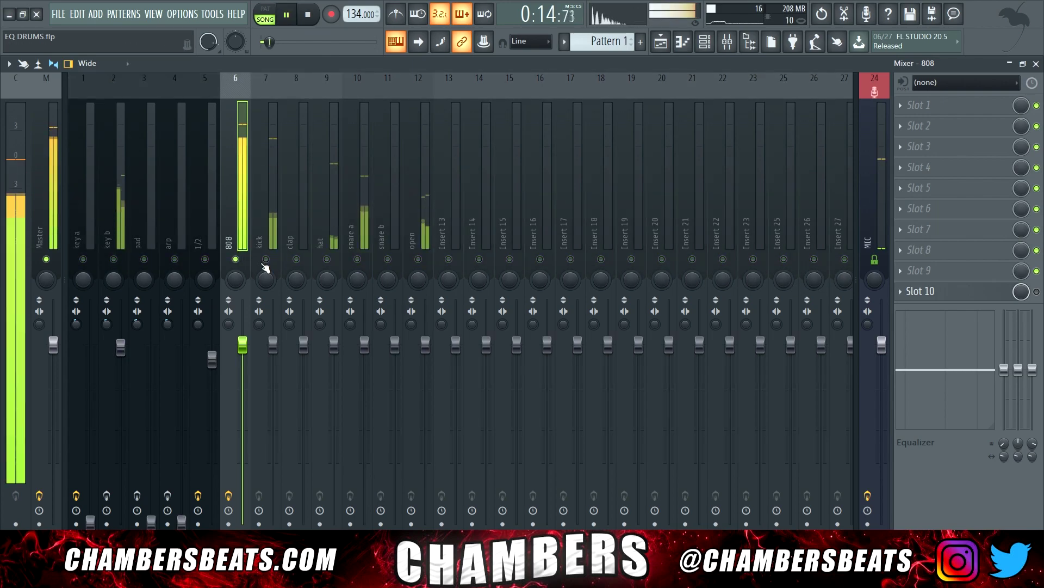
click(266, 259)
key(space)
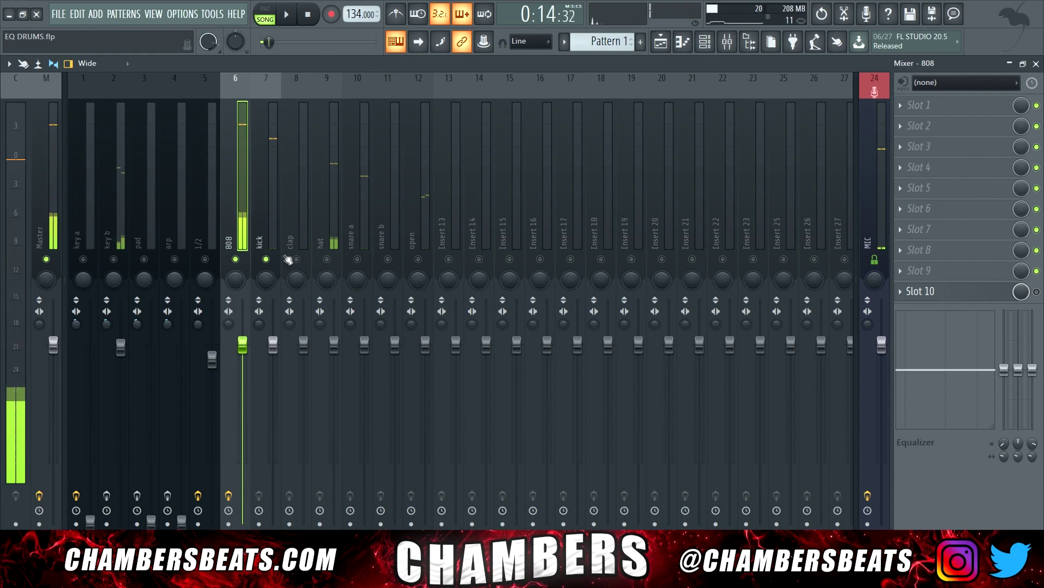
click(296, 259)
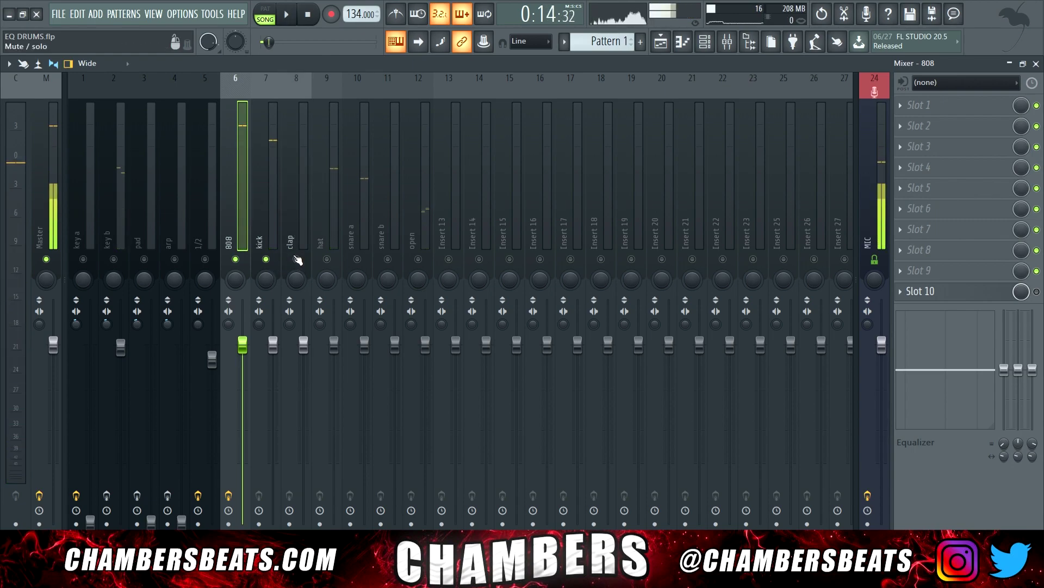
key(space)
key(space)
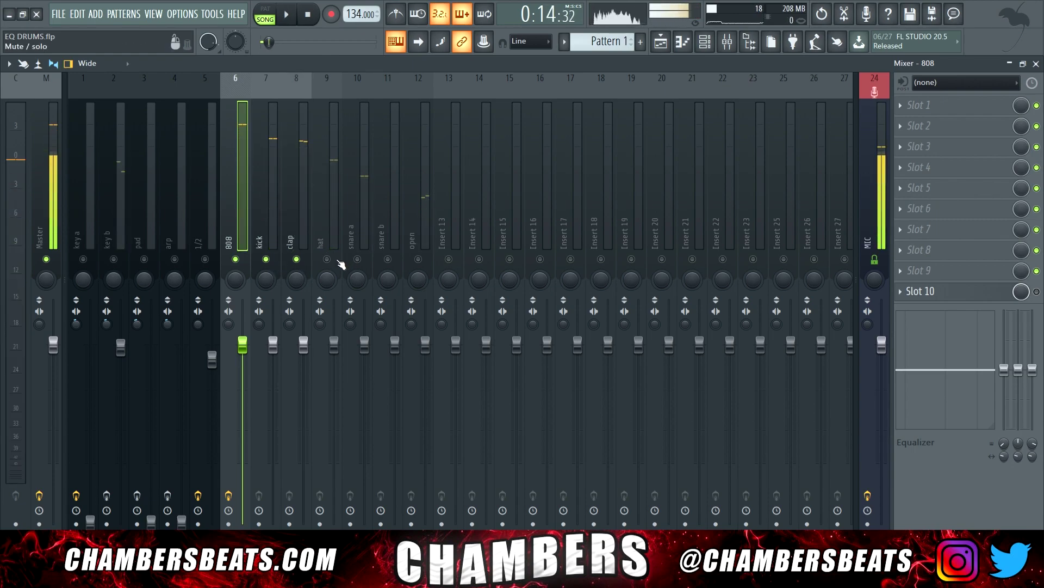
Unmute the hat, snare a, snare b and open tracks in turn and audition the full drum mix
click(327, 259)
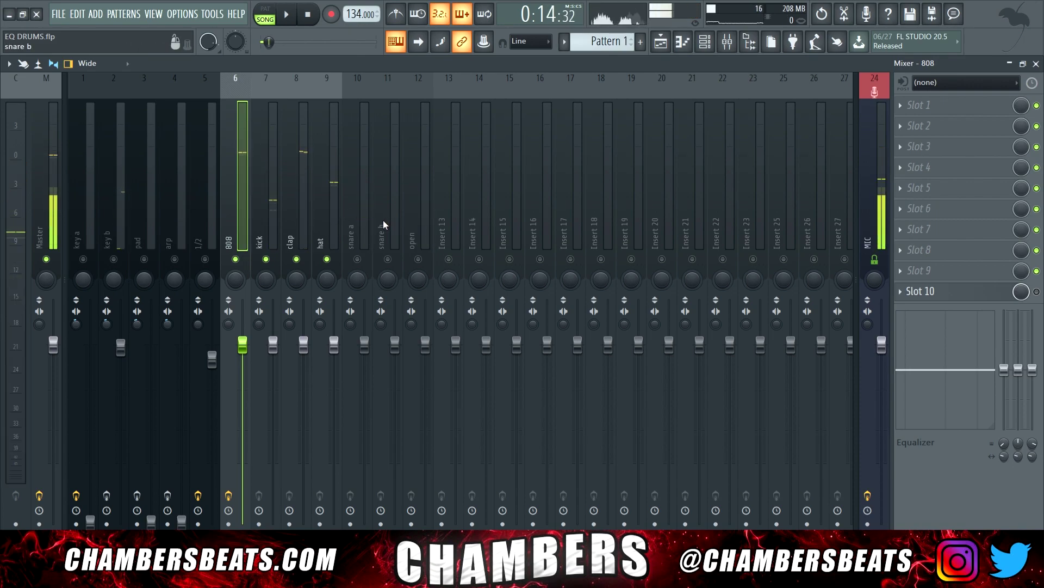
click(357, 259)
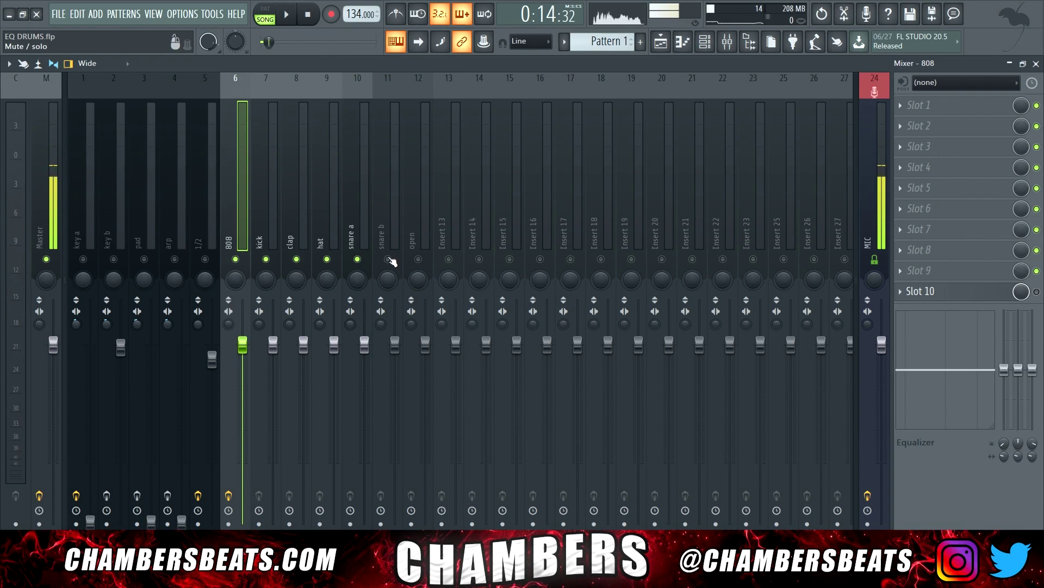
click(388, 259)
key(space)
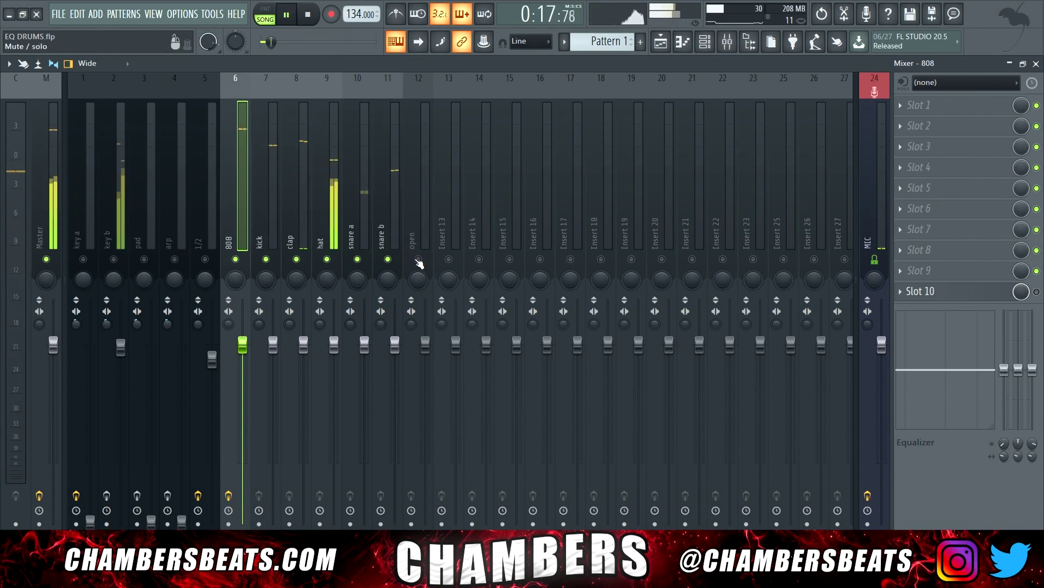
key(space)
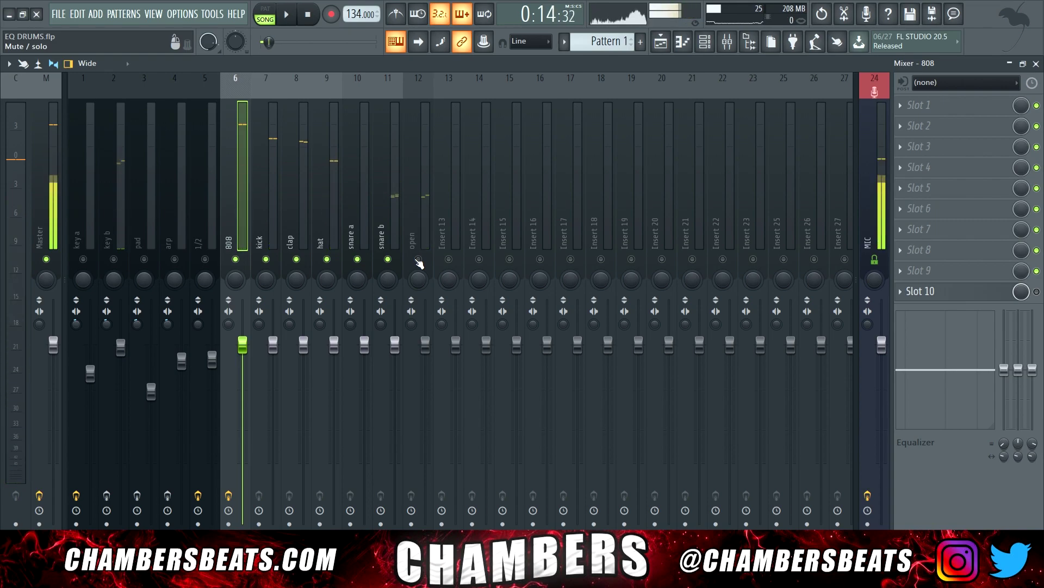
click(418, 259)
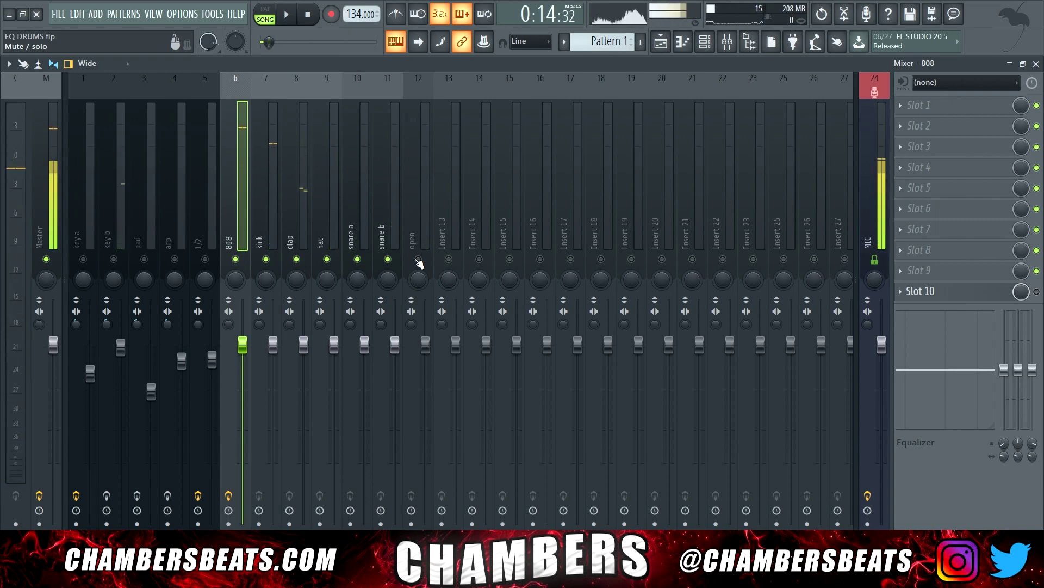
click(412, 214)
key(space)
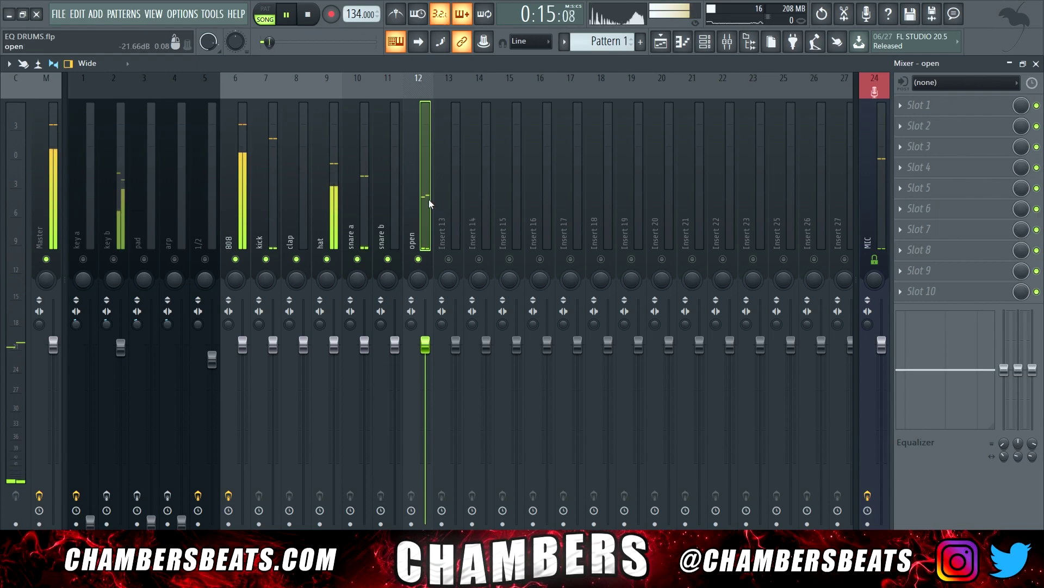
key(space)
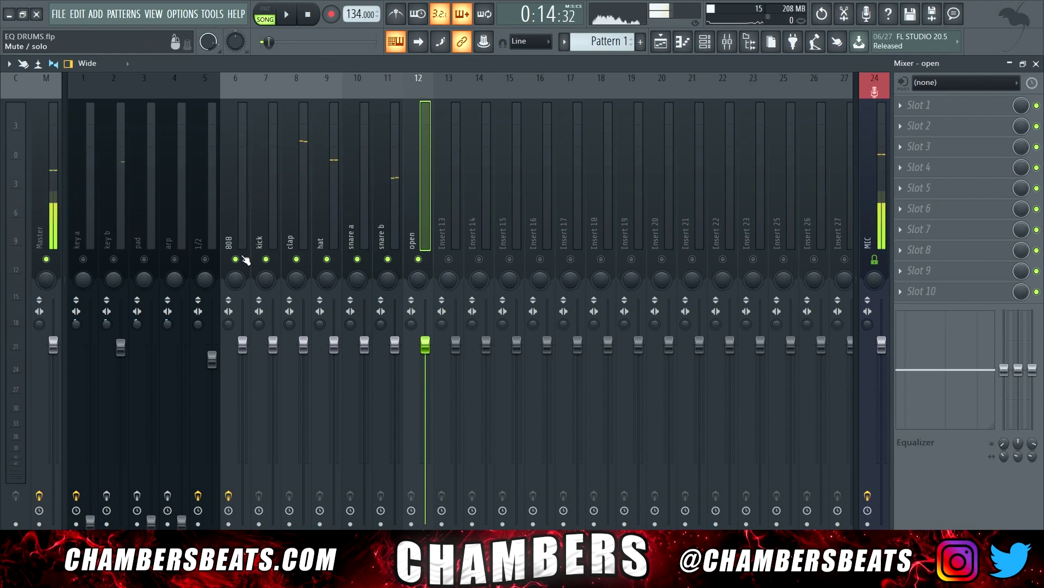
Solo the 808 track and insert Fruity parametric EQ 2 in its first effect slot
right_click(238, 259)
click(241, 223)
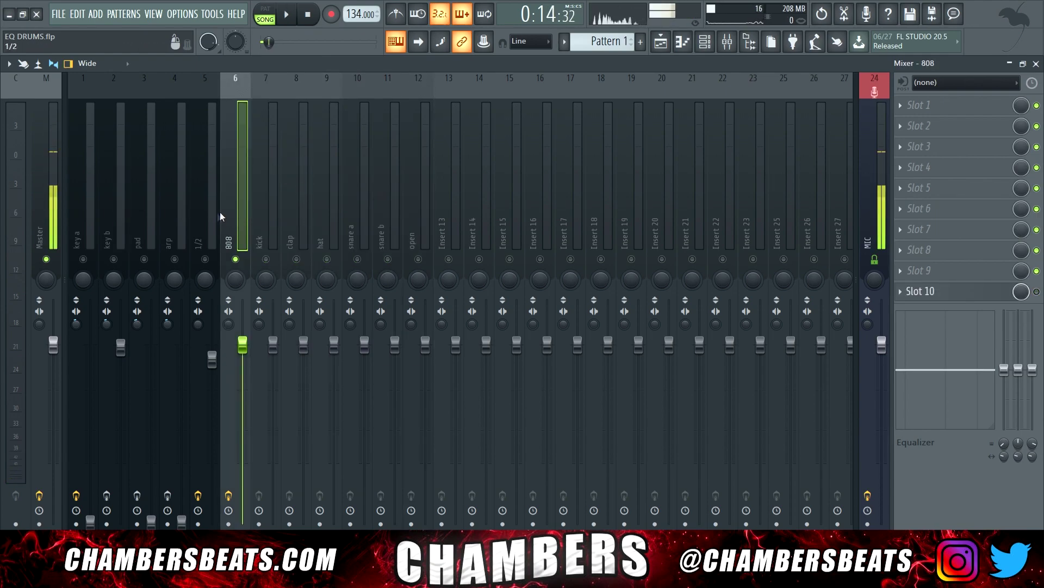
click(941, 109)
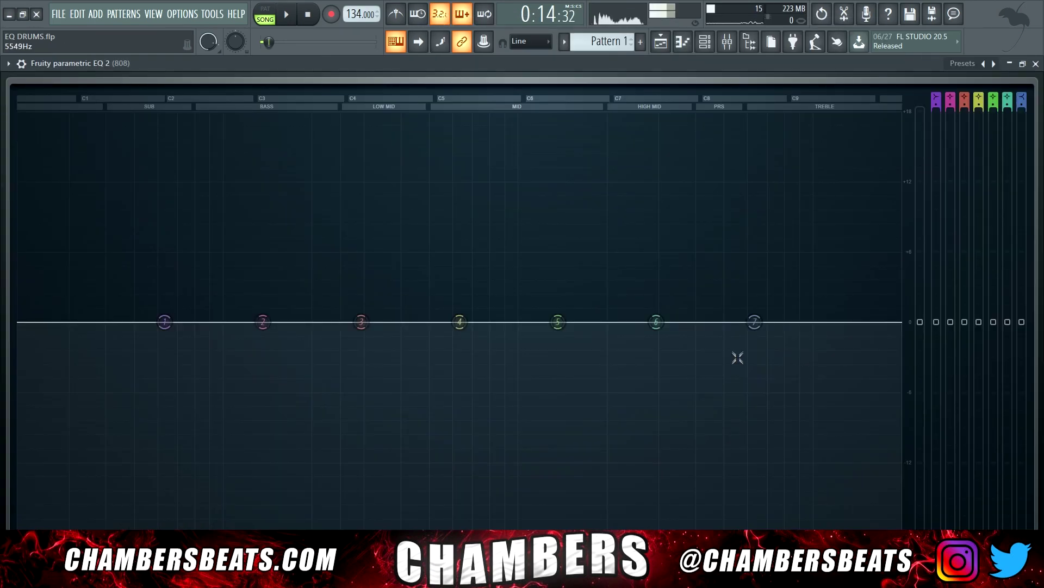
On the 808's EQ, roll off the highs with band 7 and add a small band 5 boost around 1730 Hz
drag(755, 321, 710, 528)
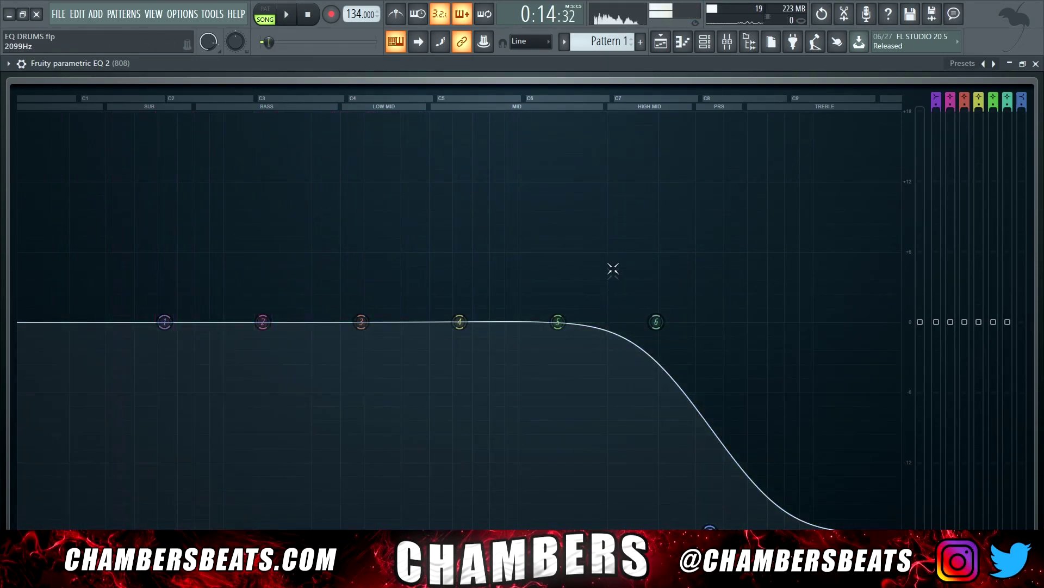
drag(556, 321, 588, 299)
scroll(580, 286, down, 3)
key(space)
key(space)
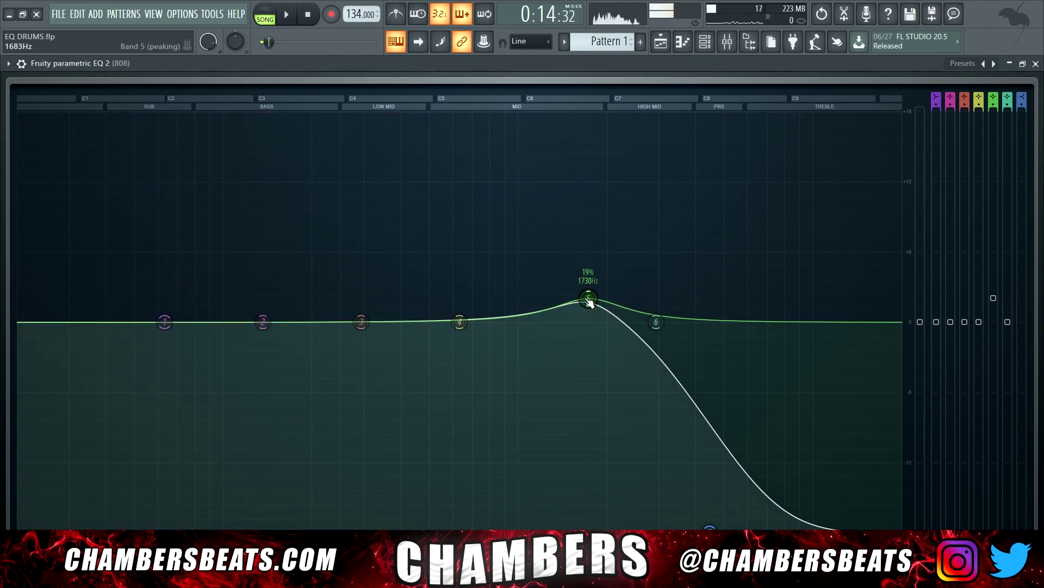
mouse_move(587, 301)
mouse_down()
mouse_move(584, 269)
mouse_move(587, 293)
mouse_up()
key(space)
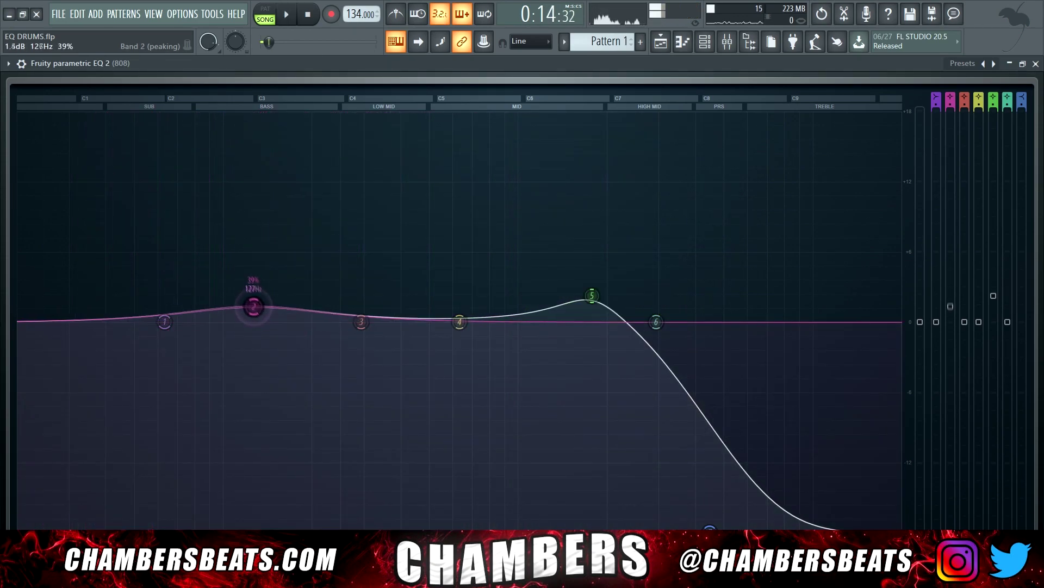
Add a slight low-end boost with band 2 on the 808's EQ, audition it and close the EQ
mouse_move(252, 299)
mouse_down()
mouse_move(254, 283)
mouse_move(256, 307)
mouse_up()
key(space)
click(1036, 63)
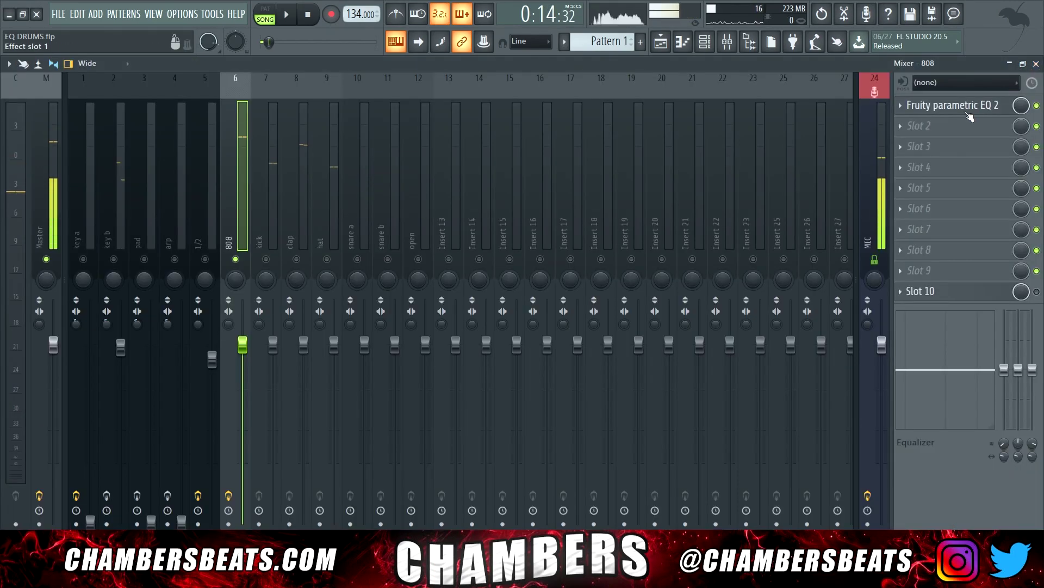
Insert Saturation Knob in the 808's second effect slot, with saturation at about 2.0 and the type set to Keep Low
click(929, 125)
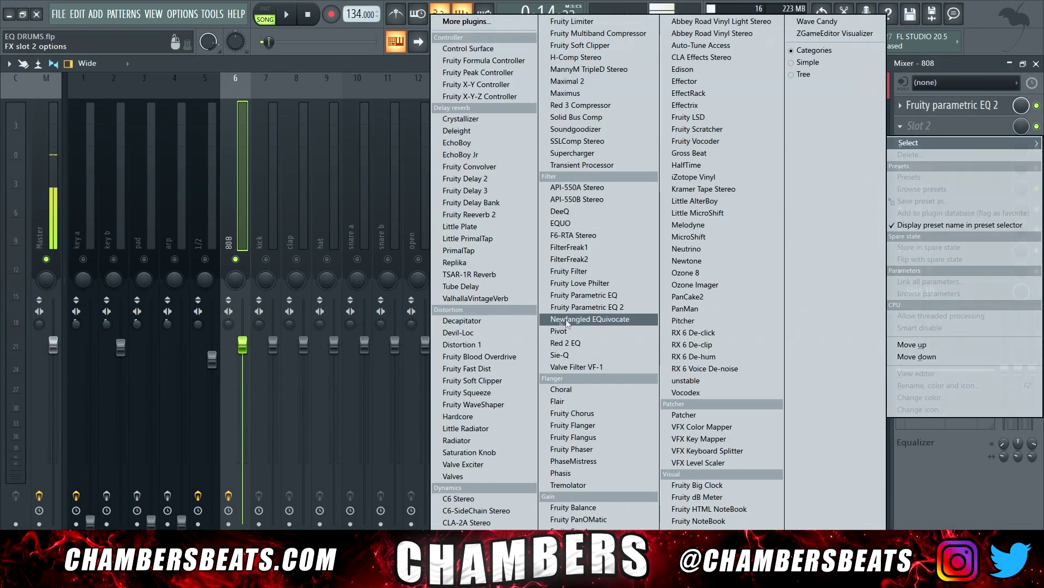
click(472, 455)
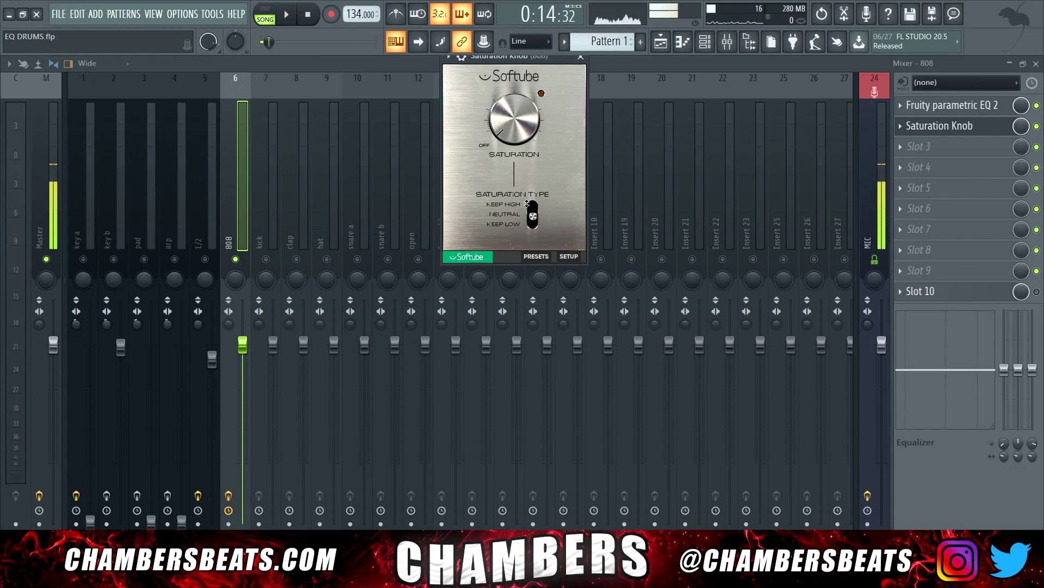
drag(529, 204, 528, 231)
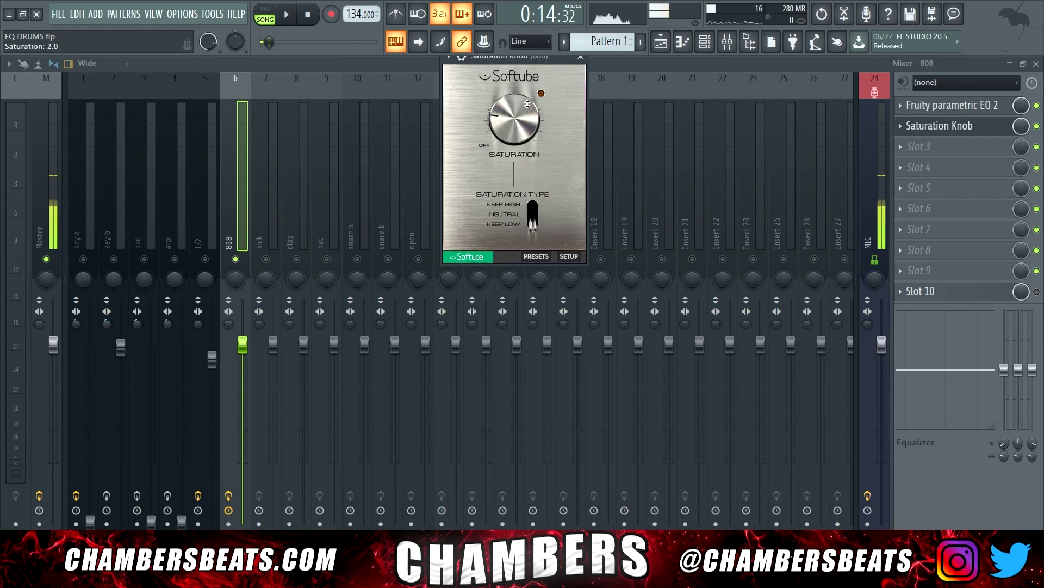
click(581, 56)
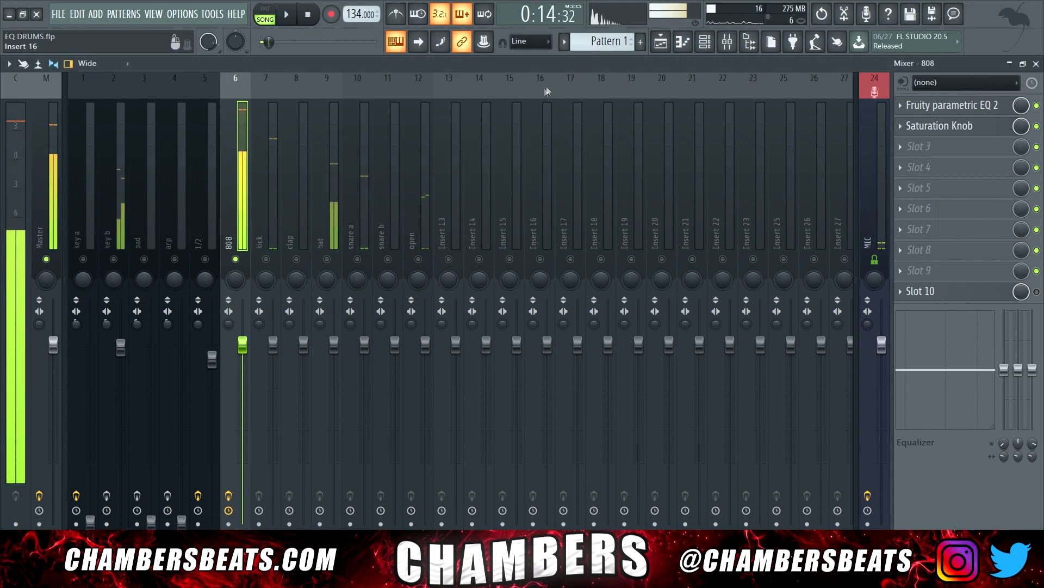
Compare the 808 with Saturation Knob bypassed and enabled, leave it enabled, and lower the 808 fader to about -4.4 dB
key(space)
key(space)
click(1037, 126)
key(space)
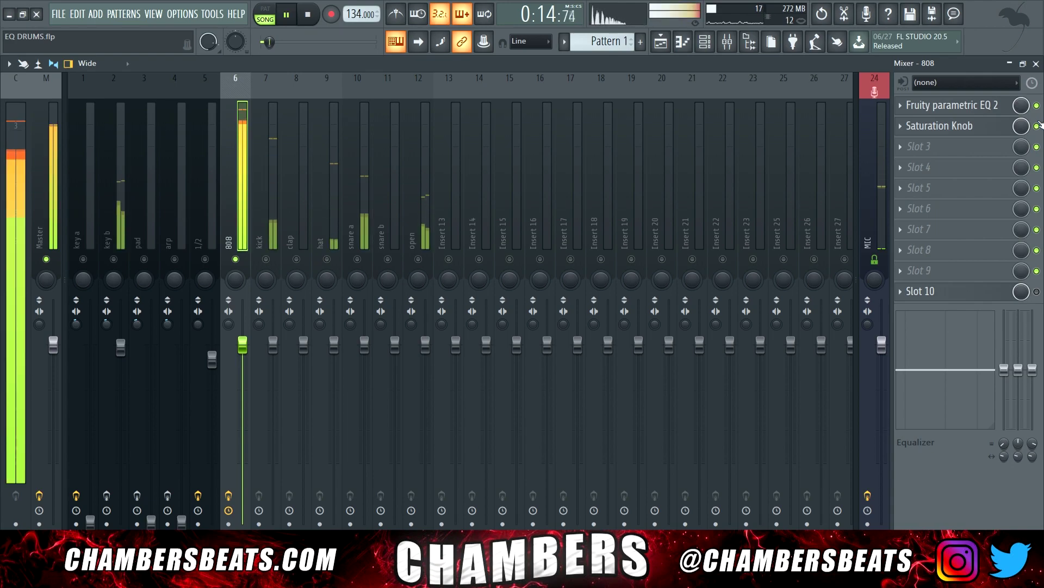
key(space)
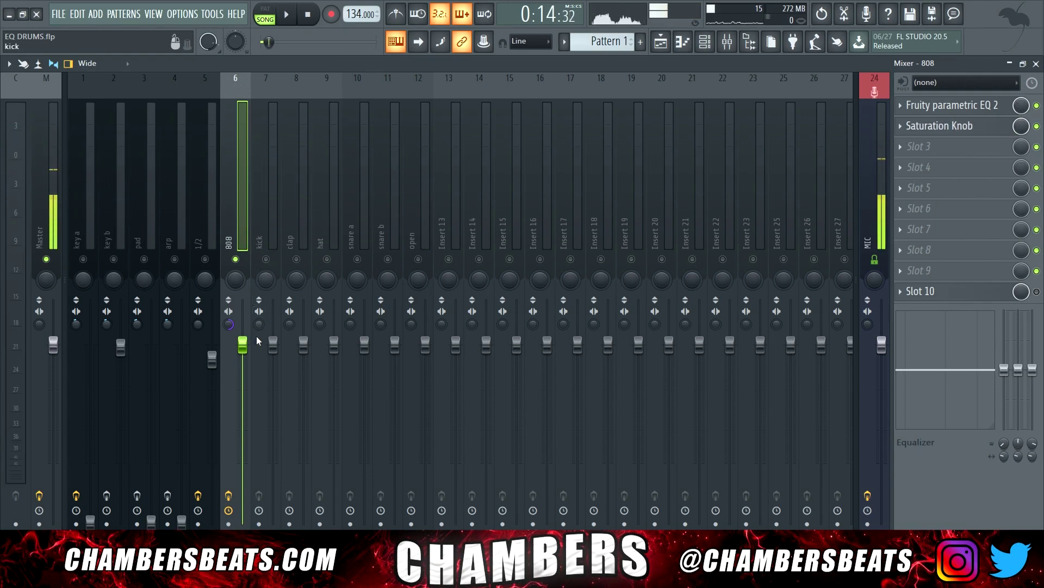
drag(244, 349, 242, 378)
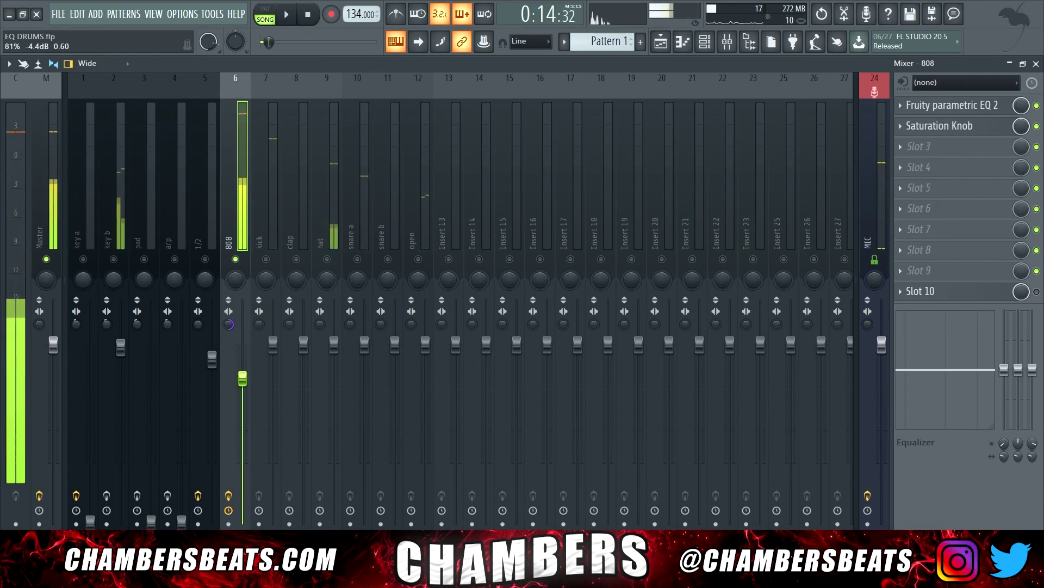
Insert Fruity Parametric EQ 2 on the kick and boost band 6 about 3.7 dB at 3018 Hz with a 19% width
click(270, 266)
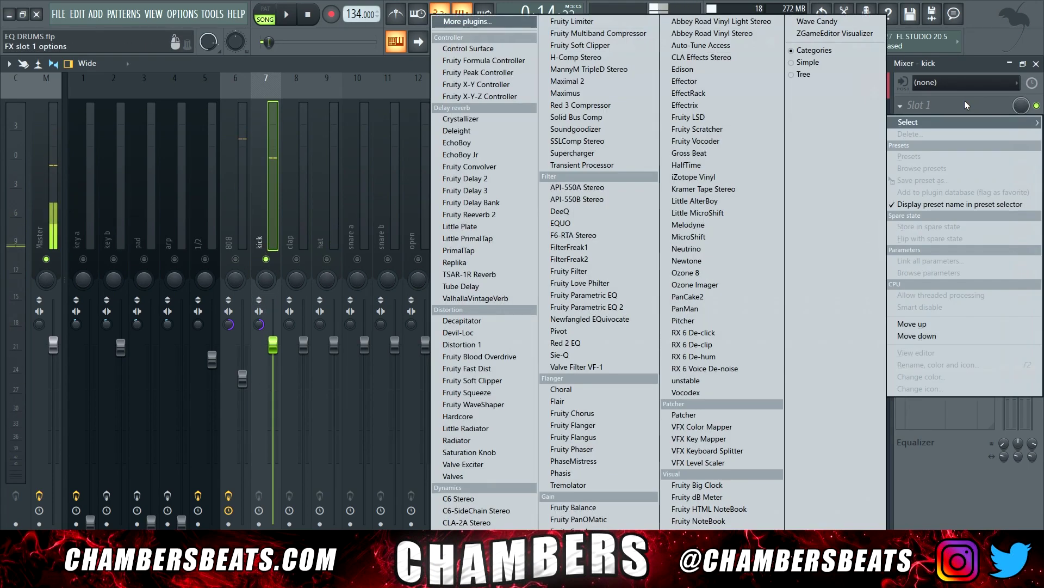
click(919, 105)
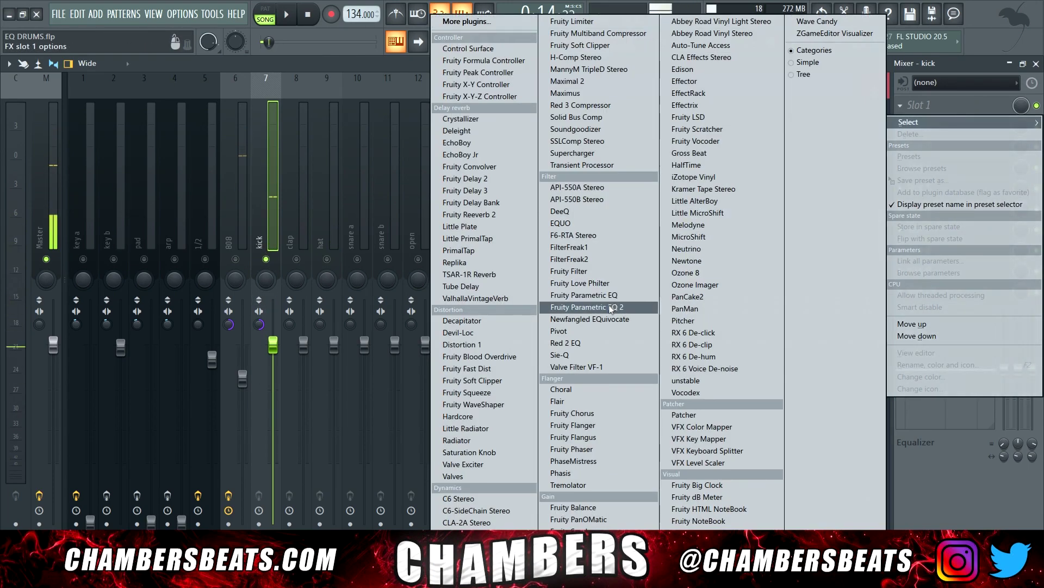
click(609, 310)
drag(670, 322, 660, 278)
scroll(657, 271, down, 3)
scroll(658, 270, down, 3)
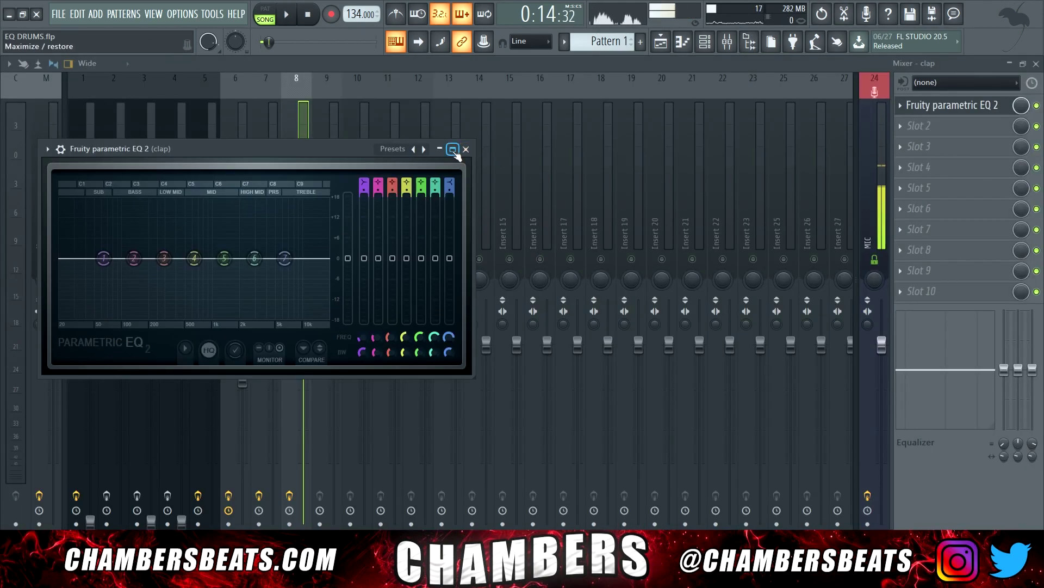
Insert Fruity Parametric EQ 2 on the clap and set band 1 as a high-pass that cuts the lows below about C3
click(453, 150)
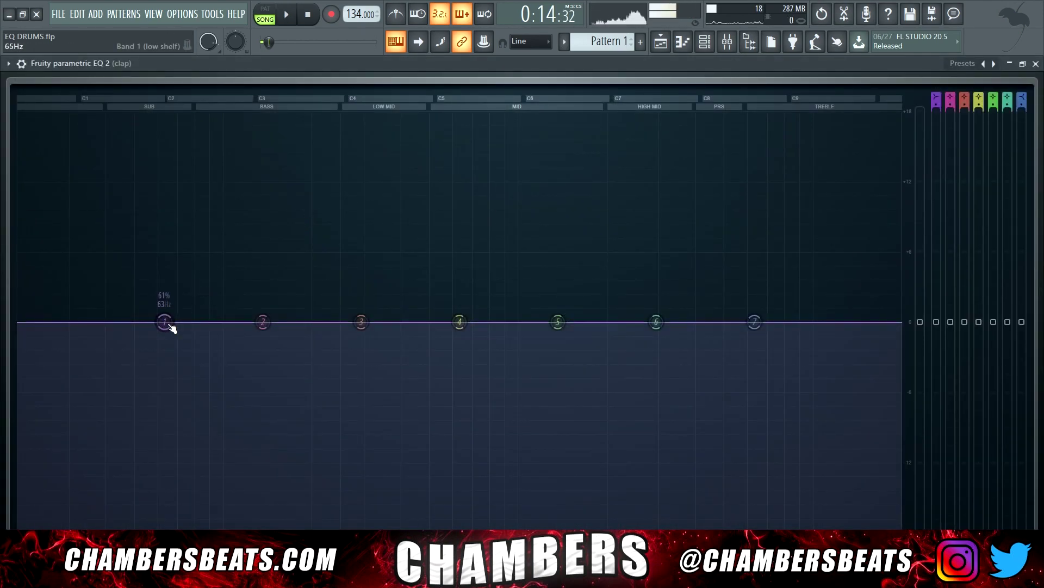
right_click(165, 322)
mouse_move(185, 367)
click(231, 368)
drag(165, 322, 265, 530)
On the clap's EQ, lift the highs with band 7 around 6181 Hz, then boost and audition band 4
drag(755, 321, 752, 297)
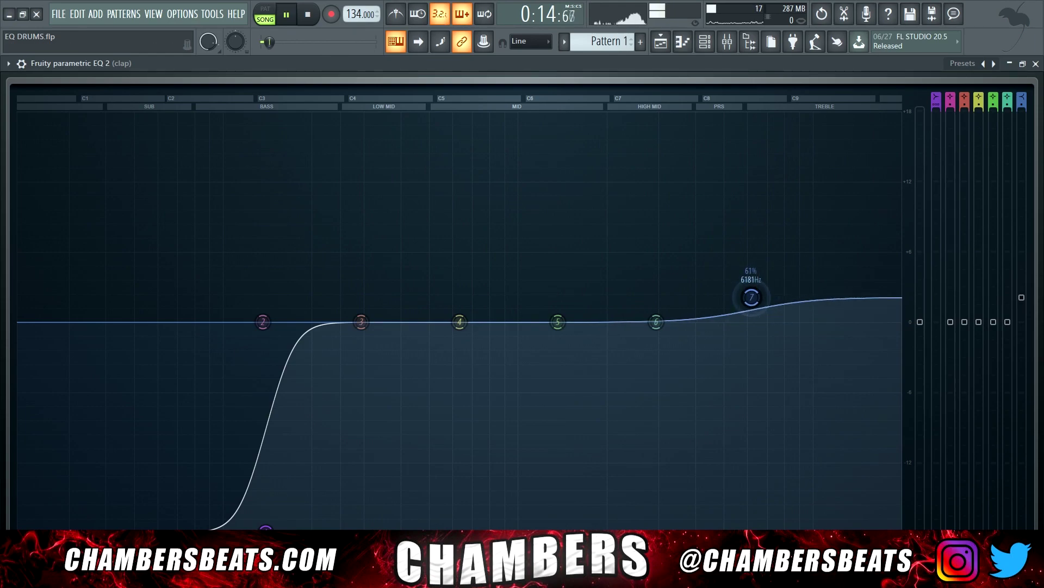
drag(459, 322, 510, 271)
key(space)
scroll(506, 272, down, 6)
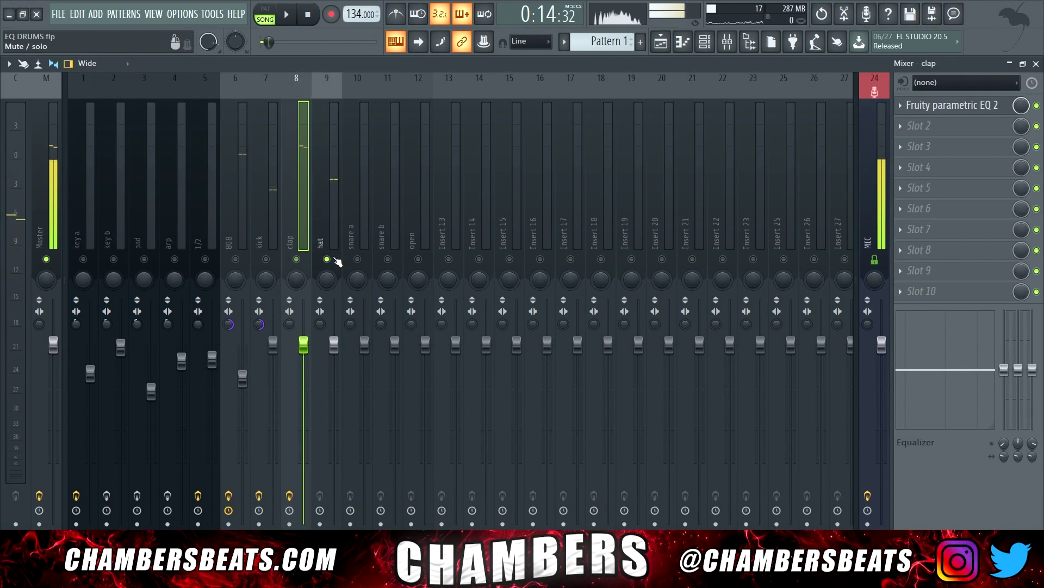
Cut the hat's lows with the low band of its mixer track equalizer, to -18.0 at 118 Hz
click(331, 265)
drag(1005, 369, 1010, 430)
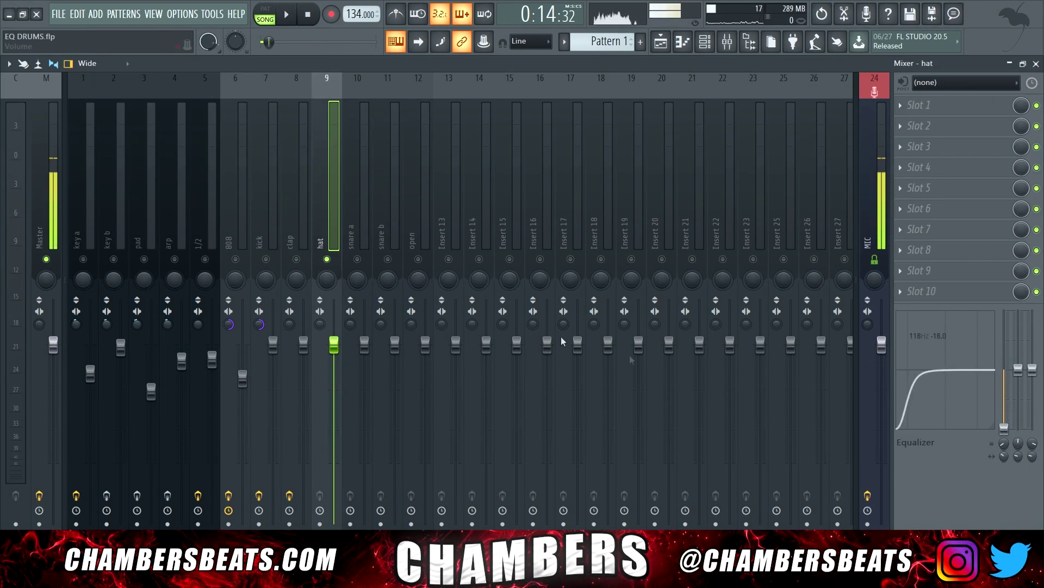
Insert Fruity Parametric EQ 2 on snare a and cut its lows by pulling band 1 down
click(364, 216)
click(976, 108)
click(583, 306)
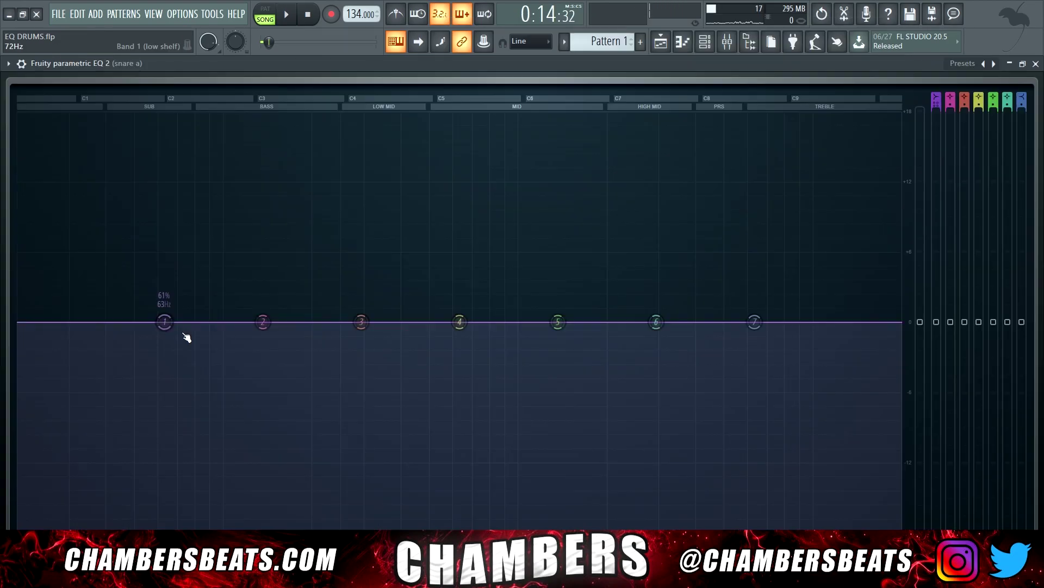
drag(165, 322, 153, 521)
key(Escape)
Insert Fruity Parametric EQ 2 on snare b and add a small, narrow band 3 boost around 420 Hz, auditioning the result
click(386, 233)
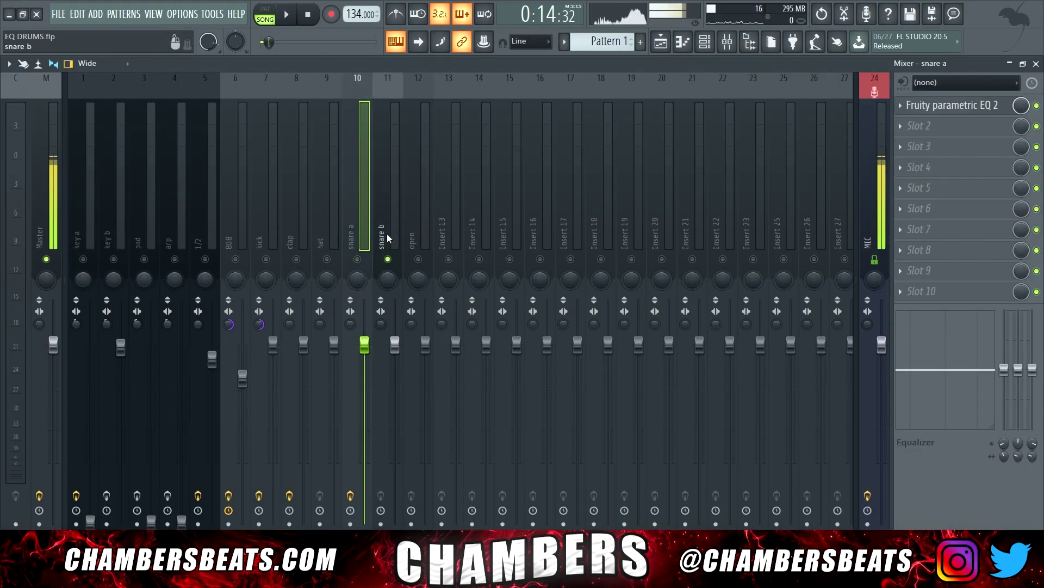
key(space)
key(space)
click(958, 104)
mouse_move(934, 121)
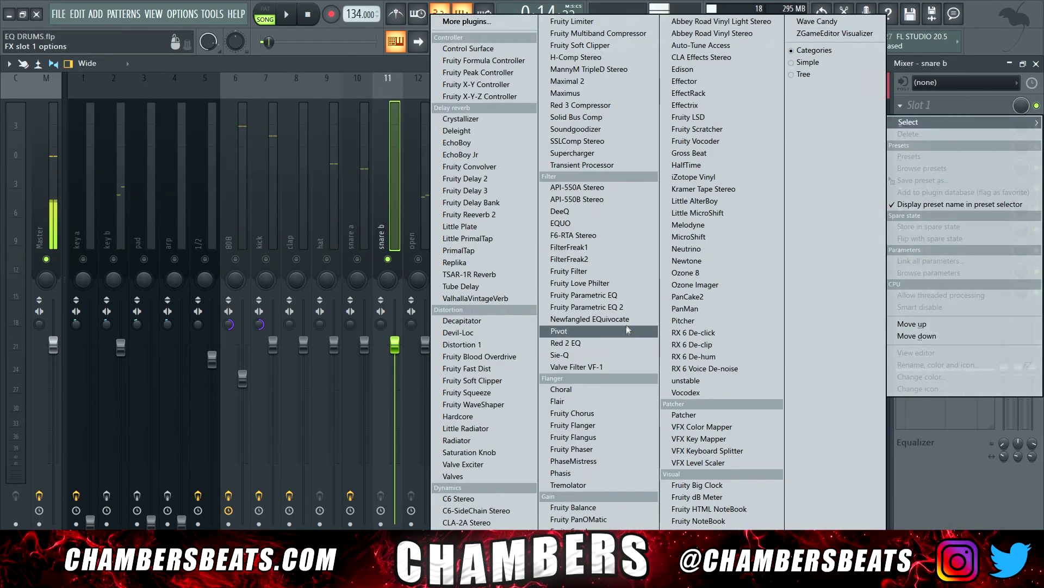
click(598, 307)
drag(361, 322, 408, 268)
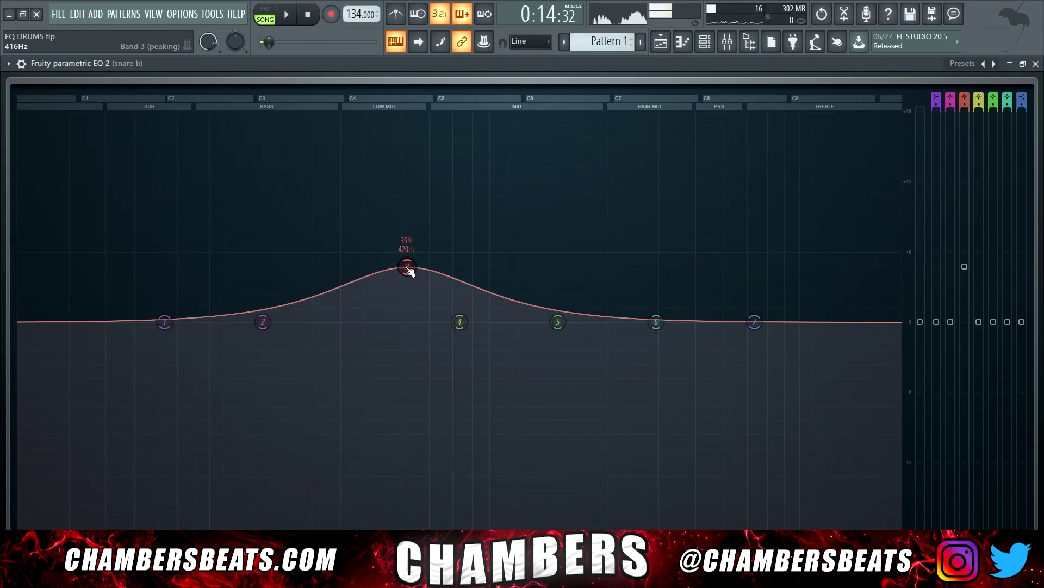
scroll(407, 268, down, 8)
scroll(407, 268, up, 1)
drag(408, 268, 410, 309)
key(space)
key(space)
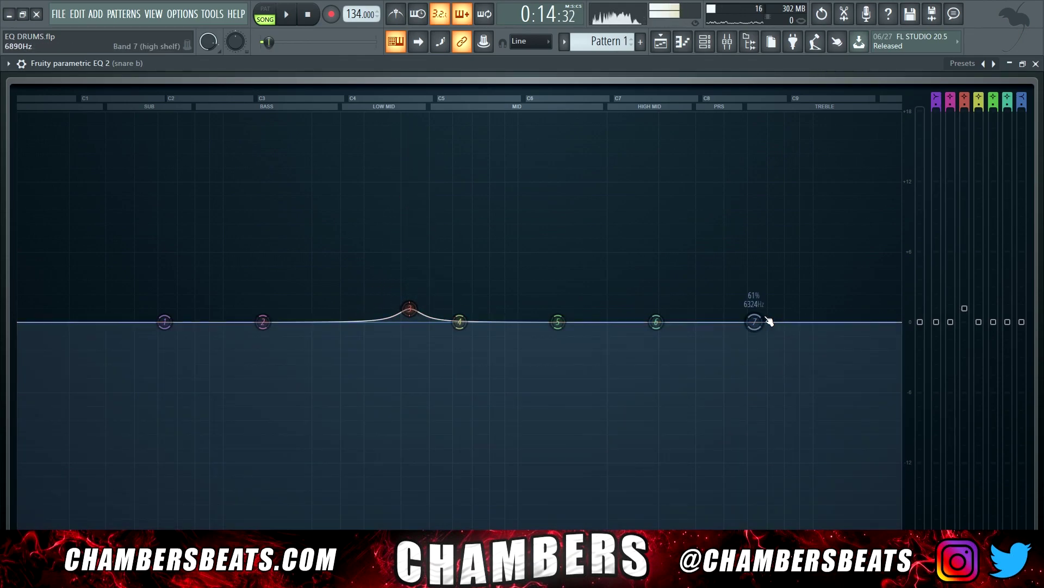
On snare b's EQ, raise the highs slightly with band 7 and open the options for band 1
drag(768, 321, 761, 306)
right_click(165, 322)
mouse_move(183, 378)
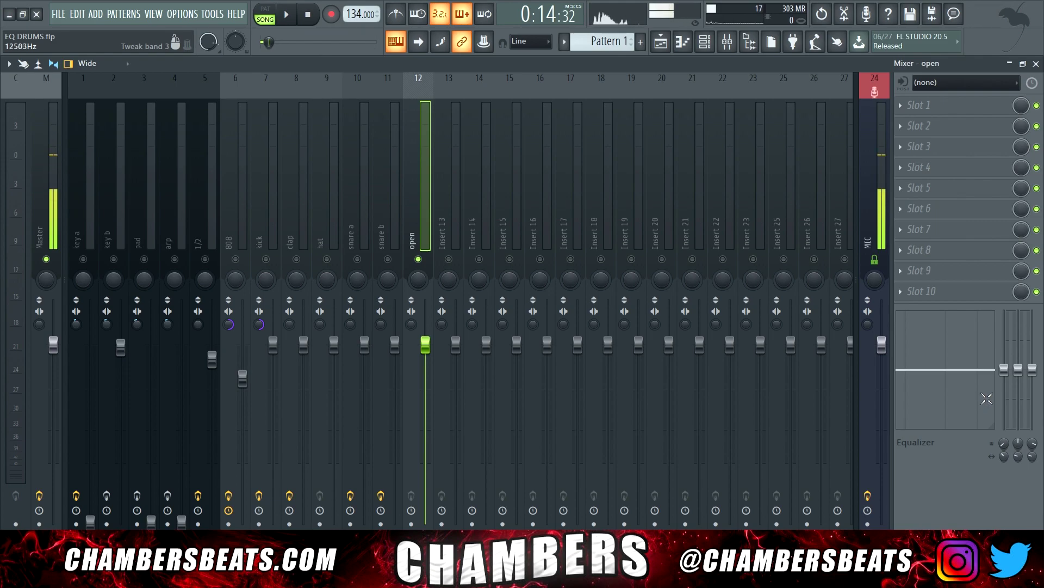
Cut the open track's lows to -18.0 at 90 Hz in its mixer track equalizer and select the 808 track
drag(1005, 369, 1004, 430)
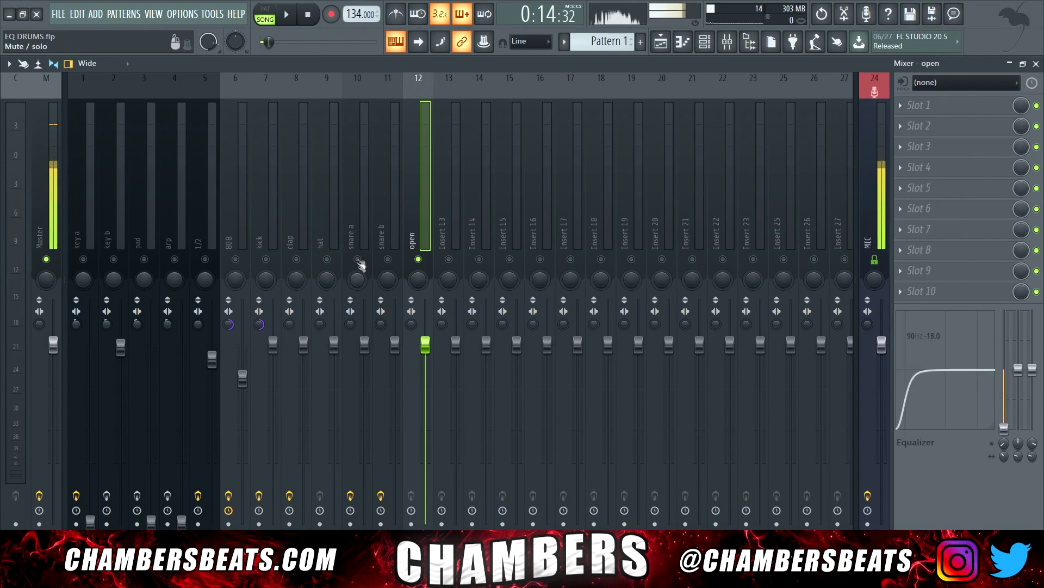
drag(397, 198, 235, 210)
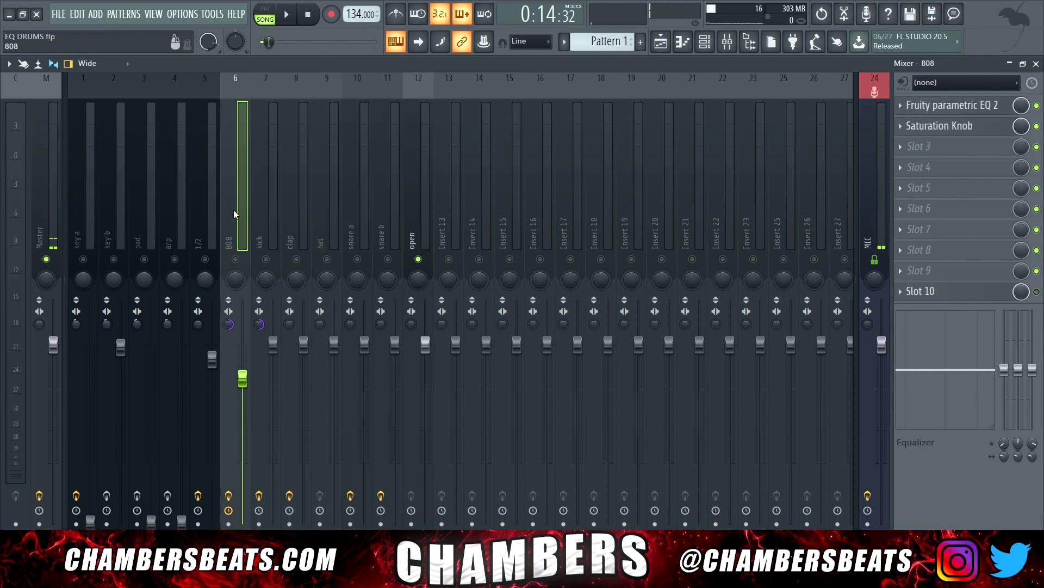
Re-enable all mixer tracks, then mute the 808, kick, hat, snare a, snare b and open tracks during playback
click(84, 258)
right_click(84, 258)
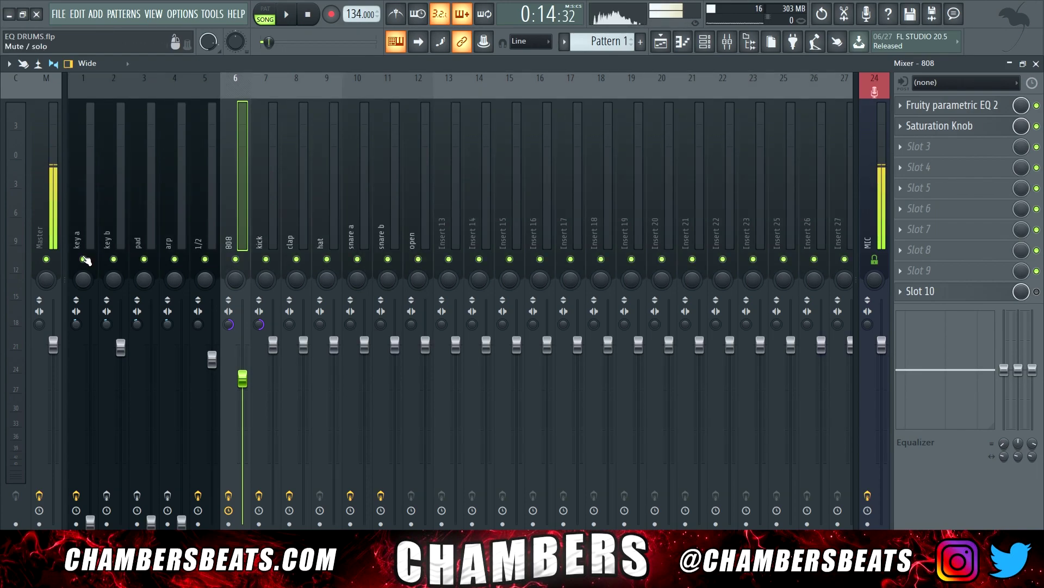
click(236, 259)
click(266, 259)
click(327, 259)
key(space)
click(388, 258)
click(419, 259)
click(358, 260)
Bring the hat back into the mix and raise the clap's fader to about 0.3 dB
click(303, 231)
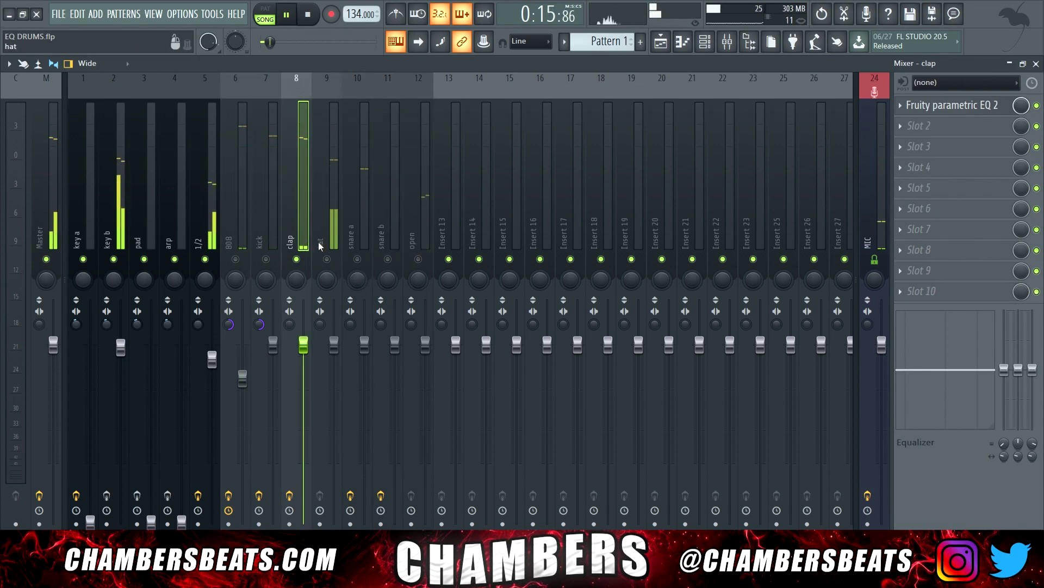
click(326, 244)
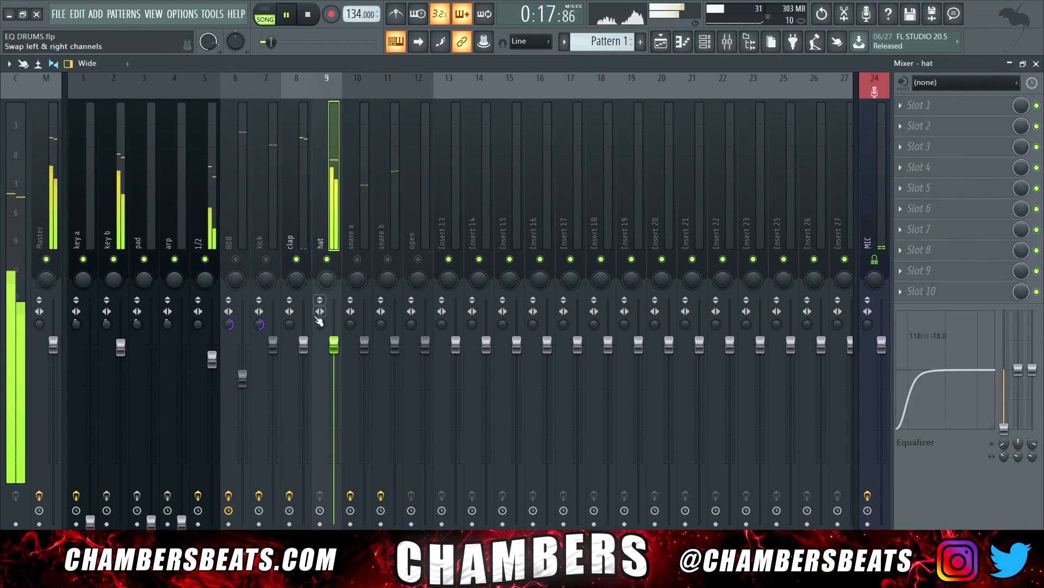
click(303, 344)
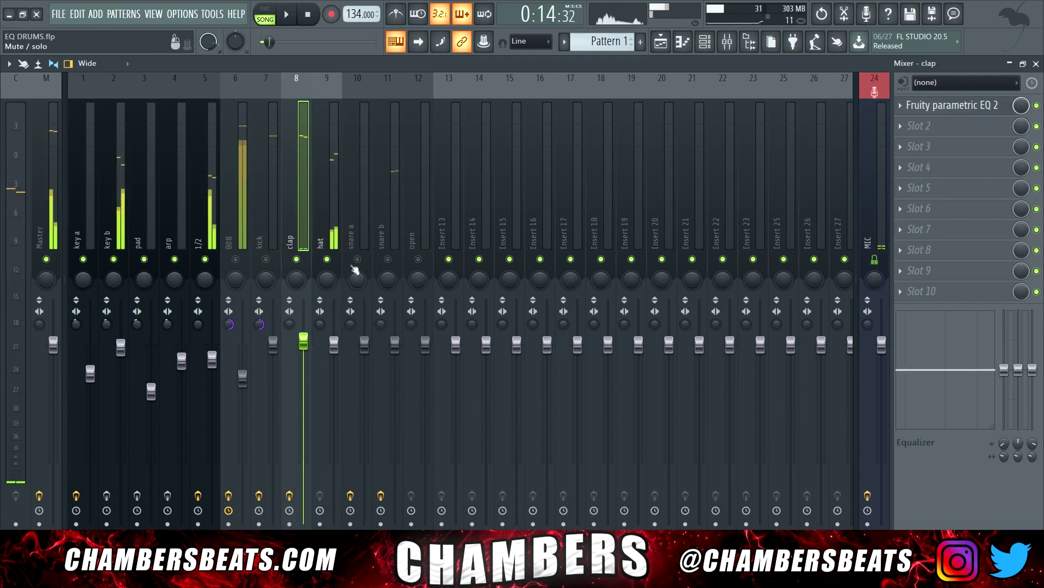
Unmute snare a and snare b and raise both of their faders slightly
click(357, 259)
click(362, 238)
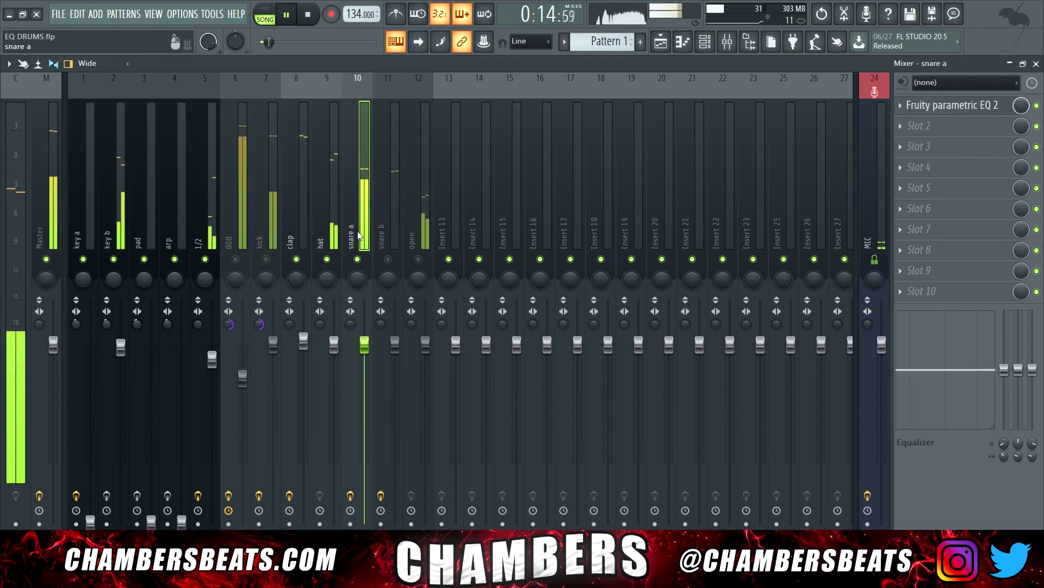
mouse_move(364, 344)
mouse_down()
mouse_move(365, 328)
mouse_move(366, 342)
mouse_up()
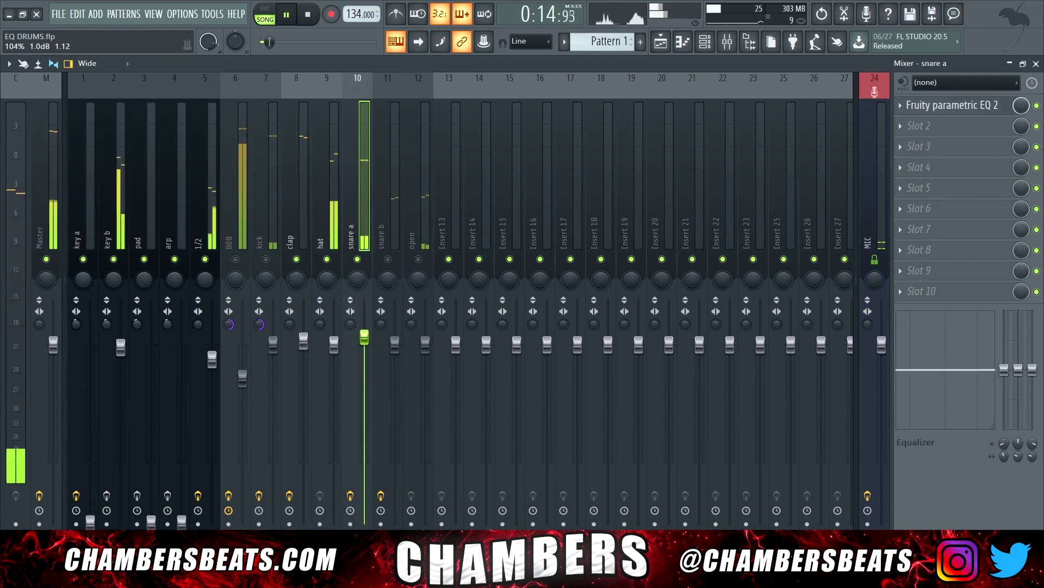
click(388, 258)
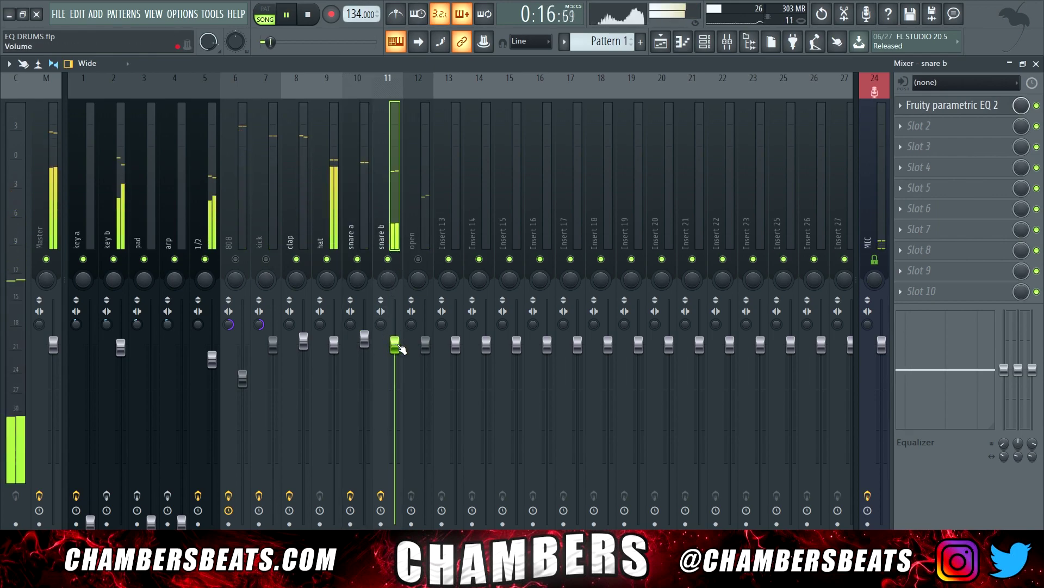
Bring in the open track with its fader at about -2.4 dB and pan it 35% left
click(416, 239)
drag(425, 345, 425, 364)
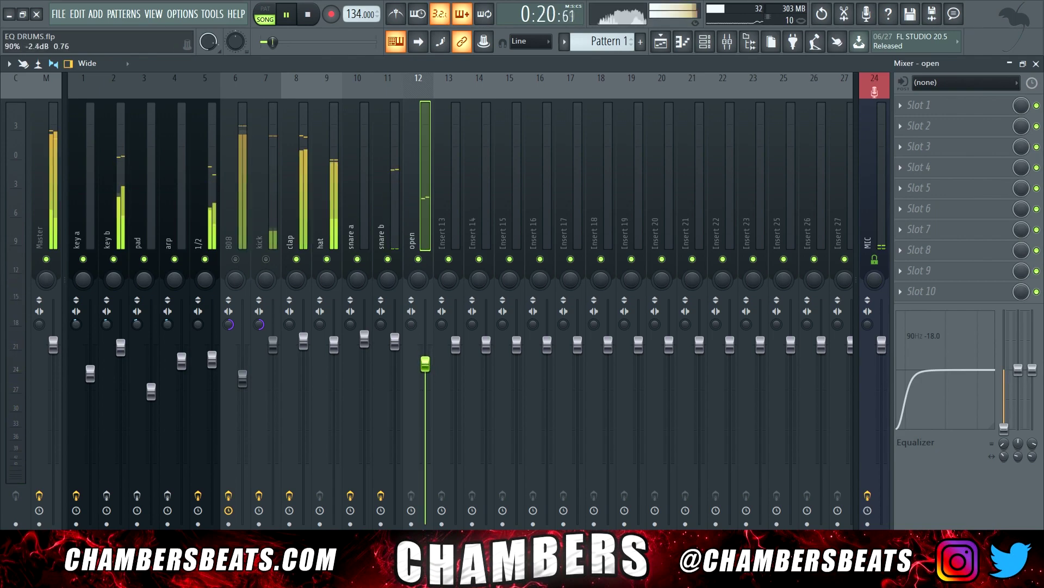
key(space)
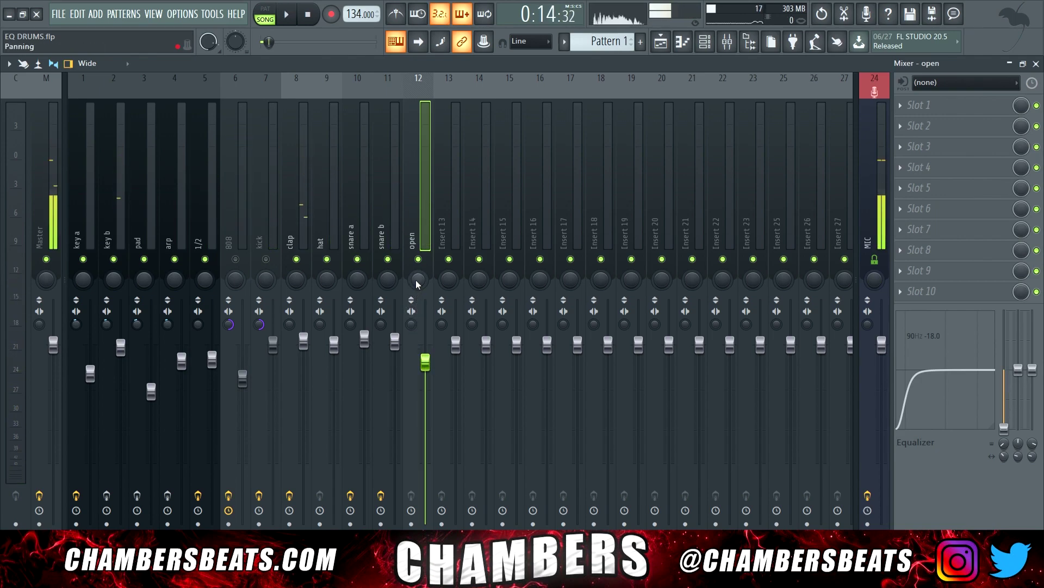
key(space)
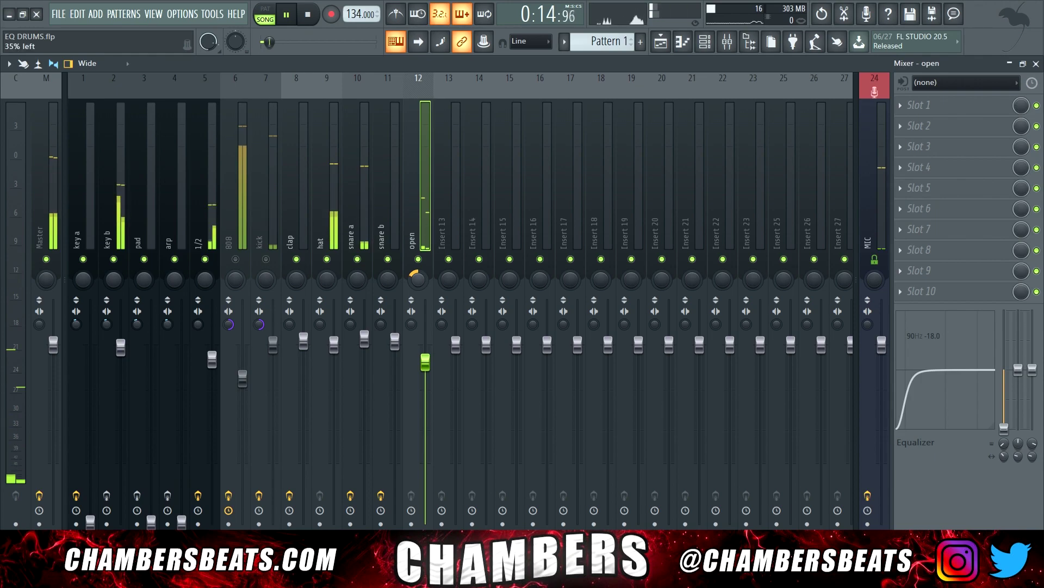
key(space)
Pan snare a 34% right and lower the open track's fader to about -2.9 dB
click(364, 237)
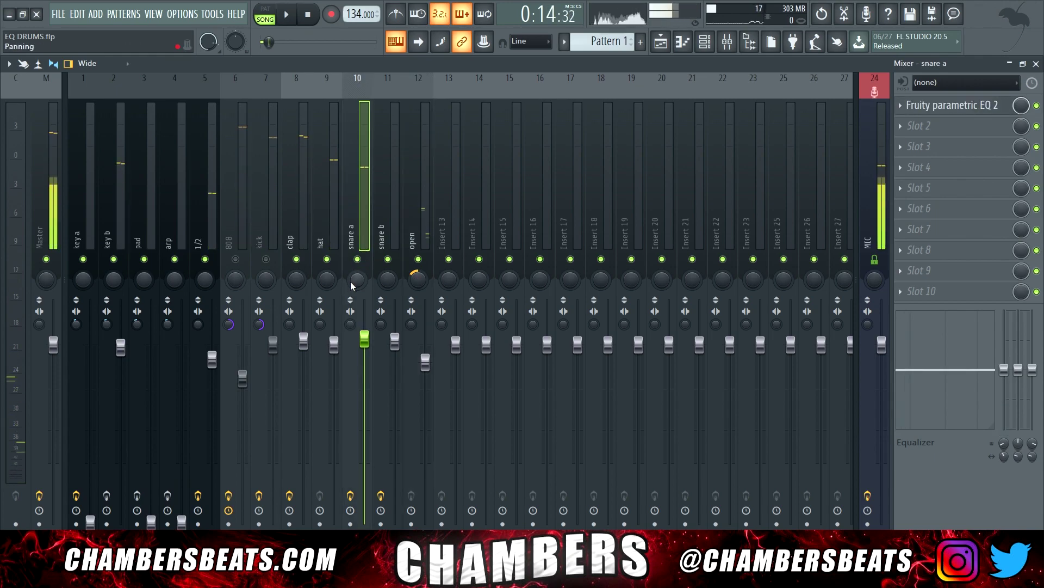
key(space)
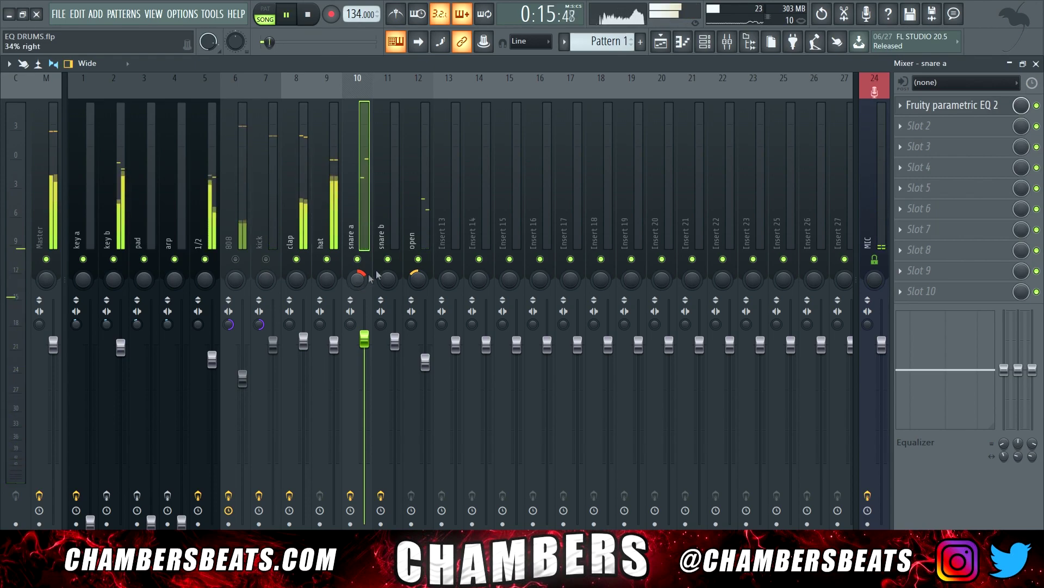
click(418, 280)
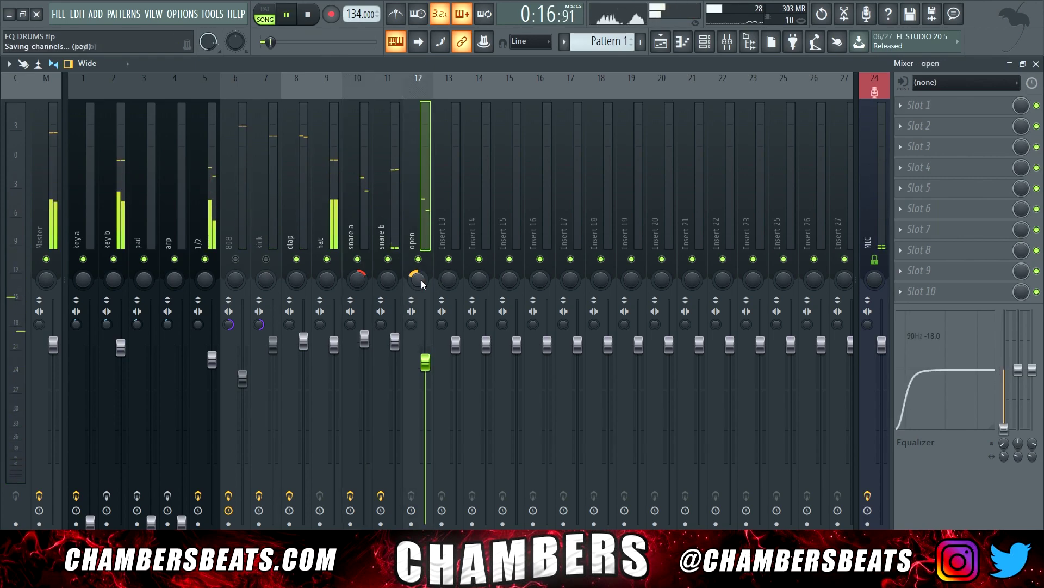
drag(425, 361, 426, 366)
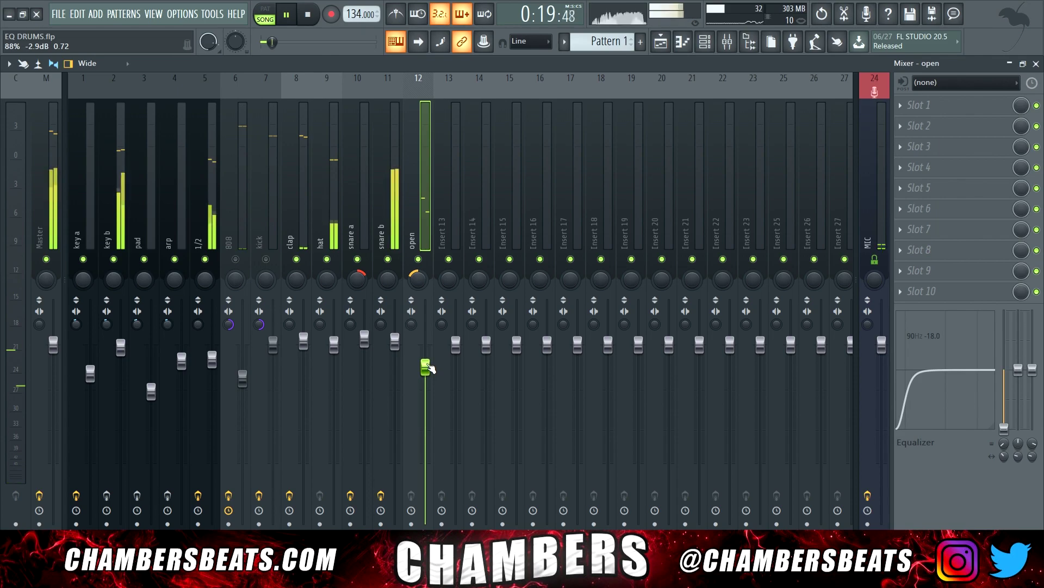
key(space)
Unmute the 808, merge the master's stereo with its separation control and lower the 808 fader slightly during playback
click(236, 259)
key(space)
click(235, 234)
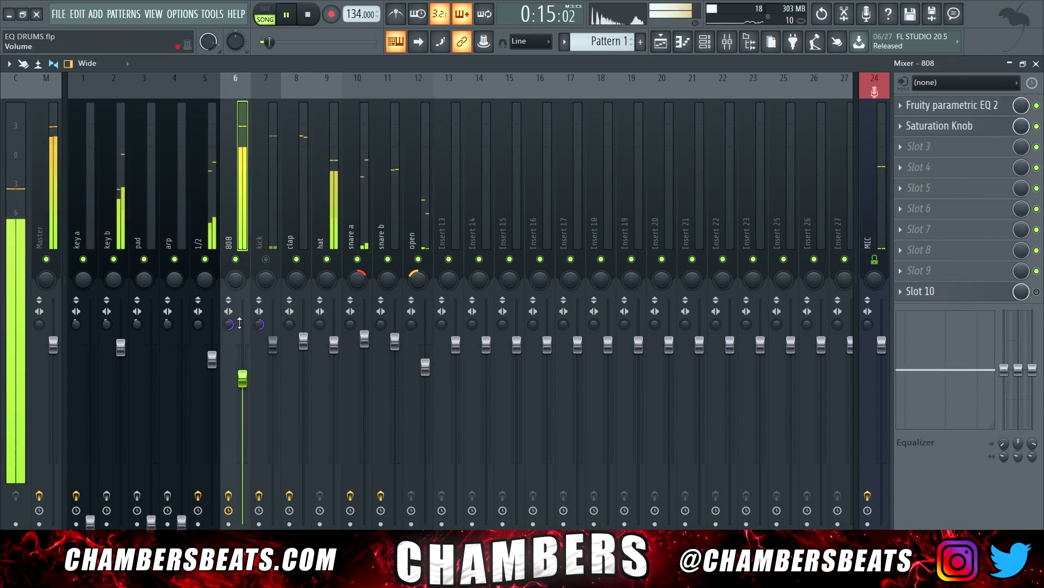
click(43, 327)
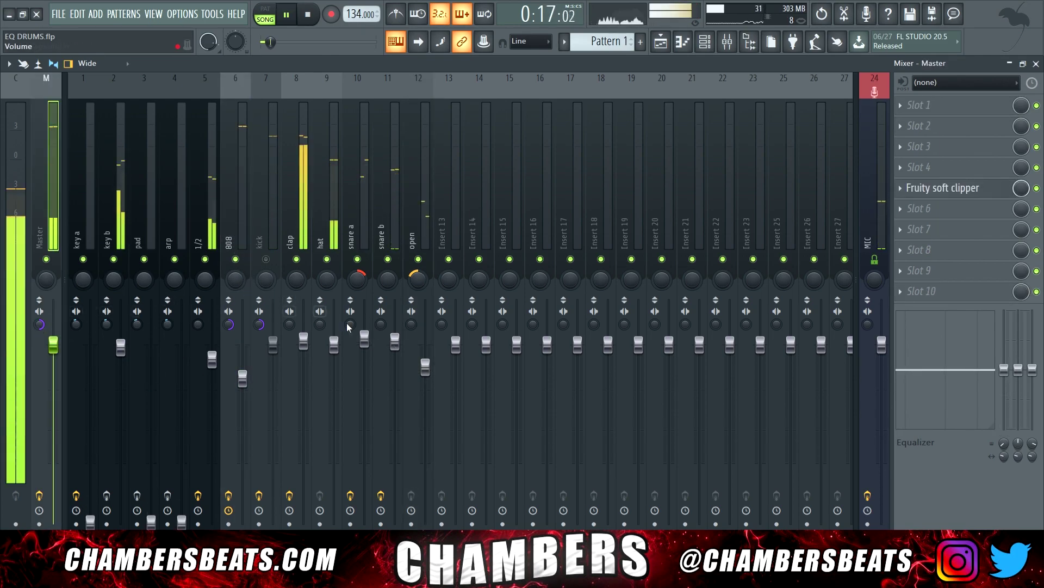
drag(242, 383, 243, 384)
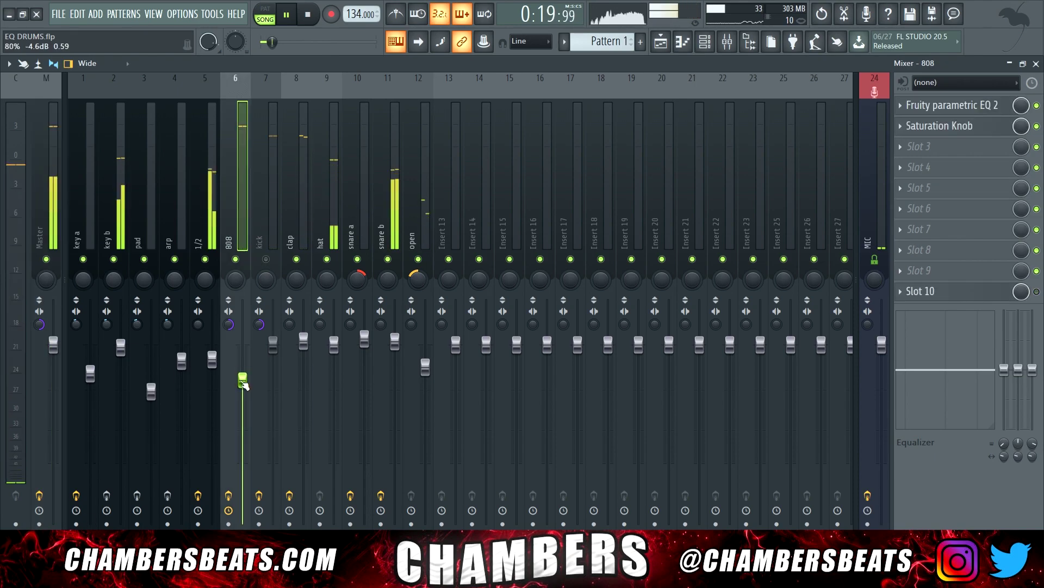
Unmute the kick, audition the full mix and reset the master's stereo separation
click(266, 259)
key(space)
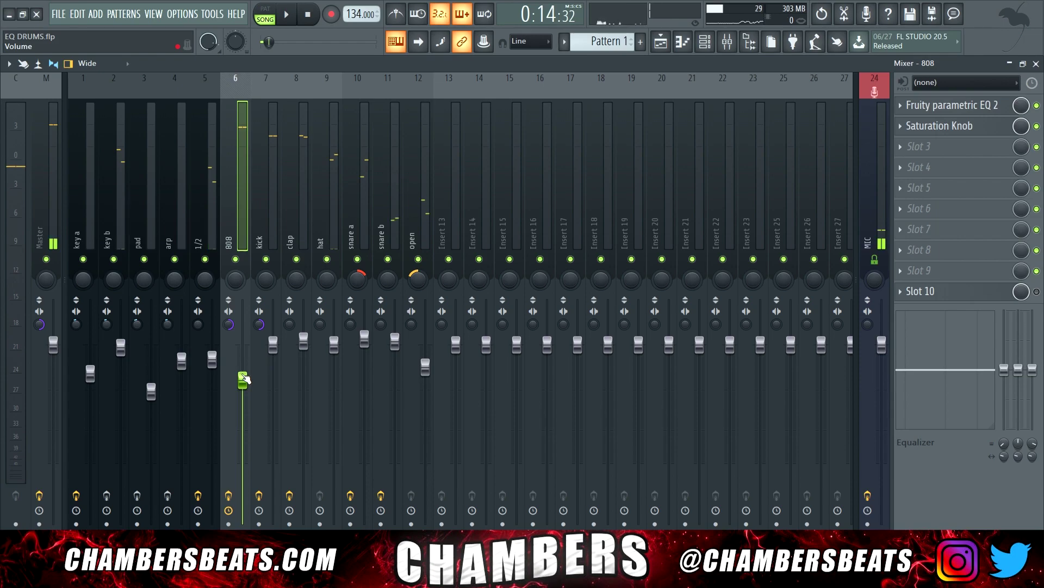
key(space)
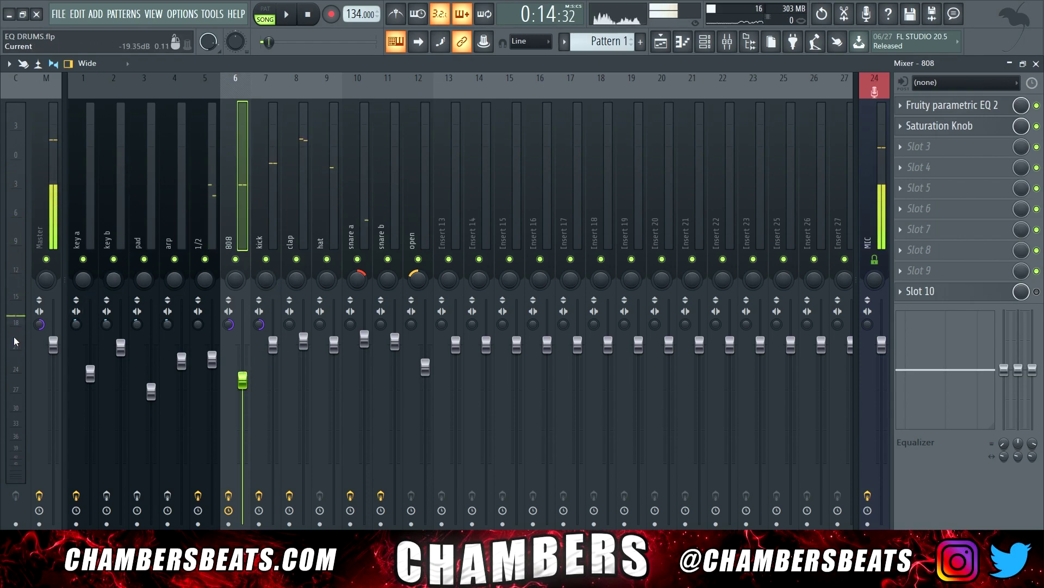
right_click(40, 325)
click(48, 332)
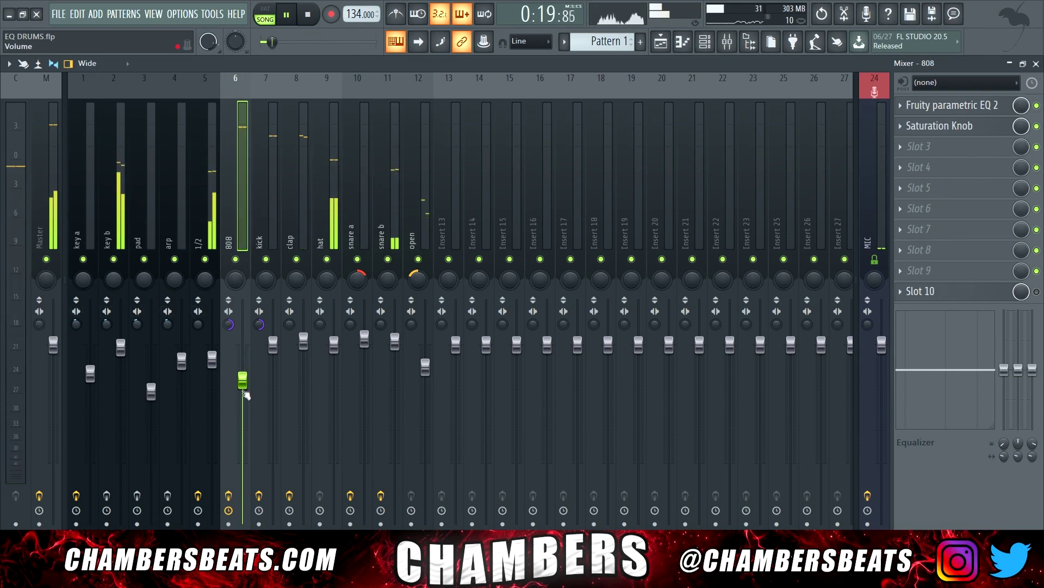
Fine-tune the 808 track's fader level during playback
drag(243, 382, 243, 378)
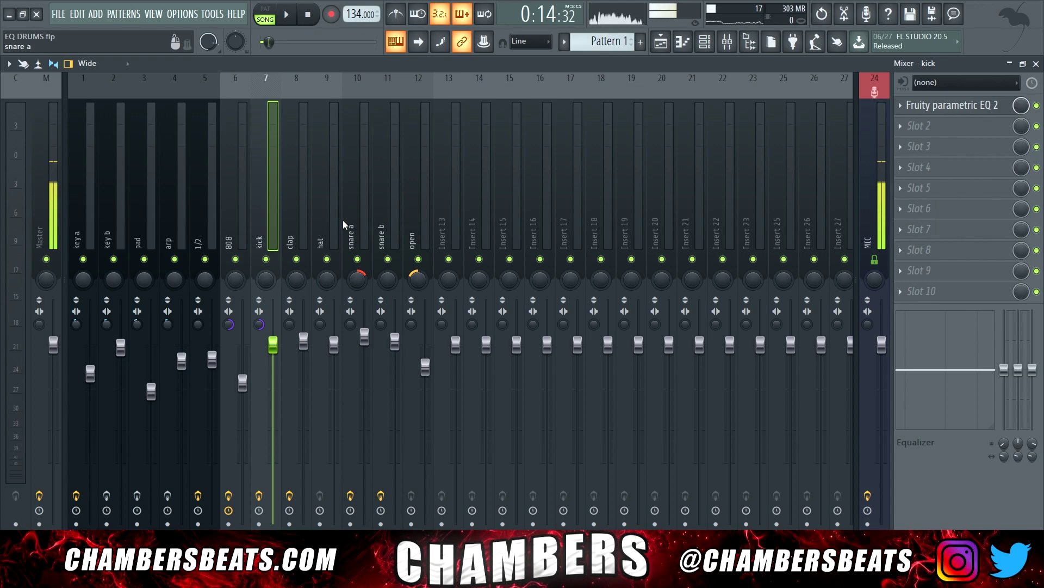
Inspect the threshold and post gain settings of the master's Fruity soft clipper, and close the plugin
click(414, 216)
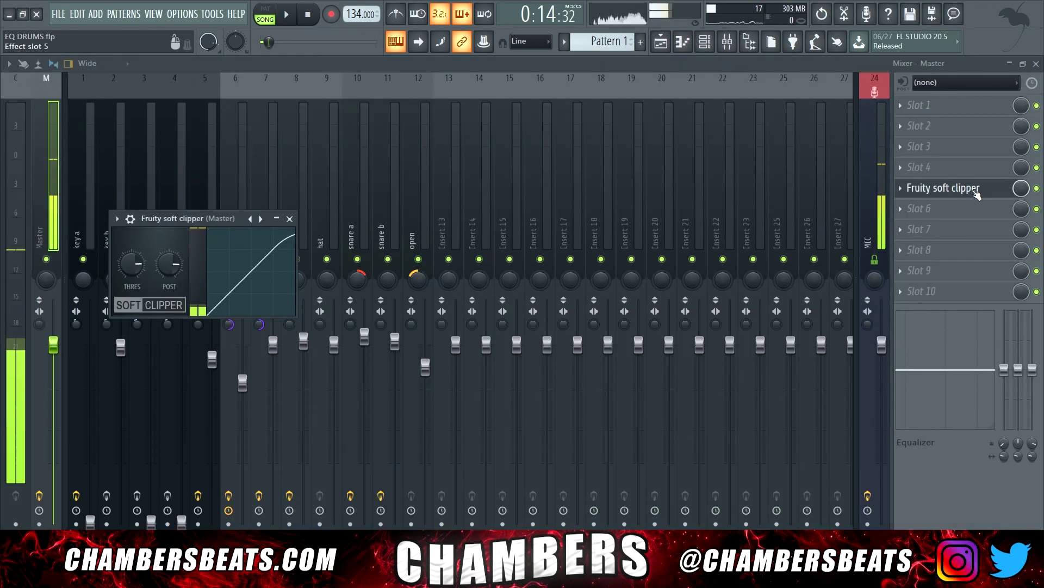
drag(174, 218, 249, 218)
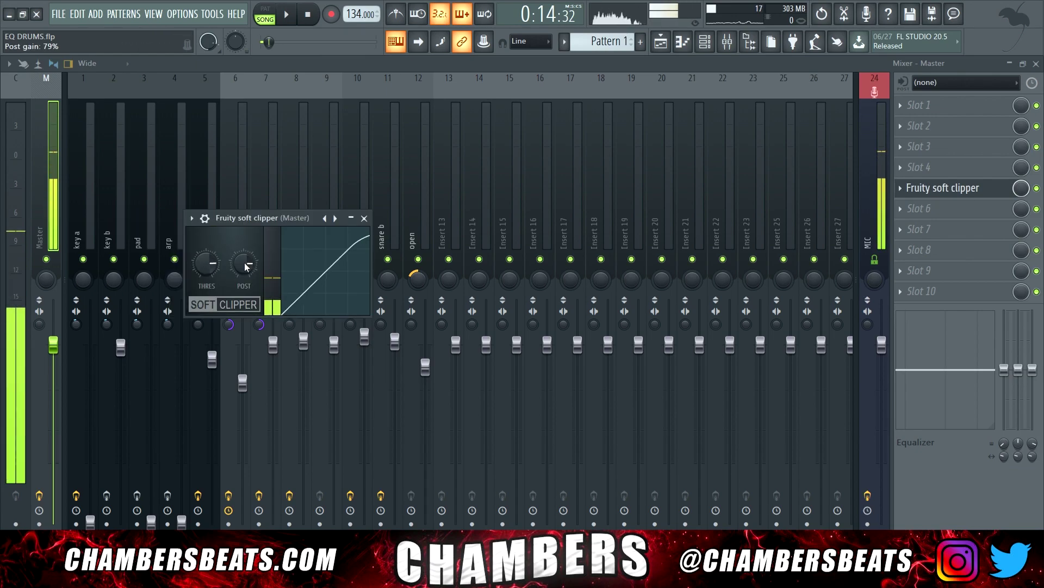
click(364, 218)
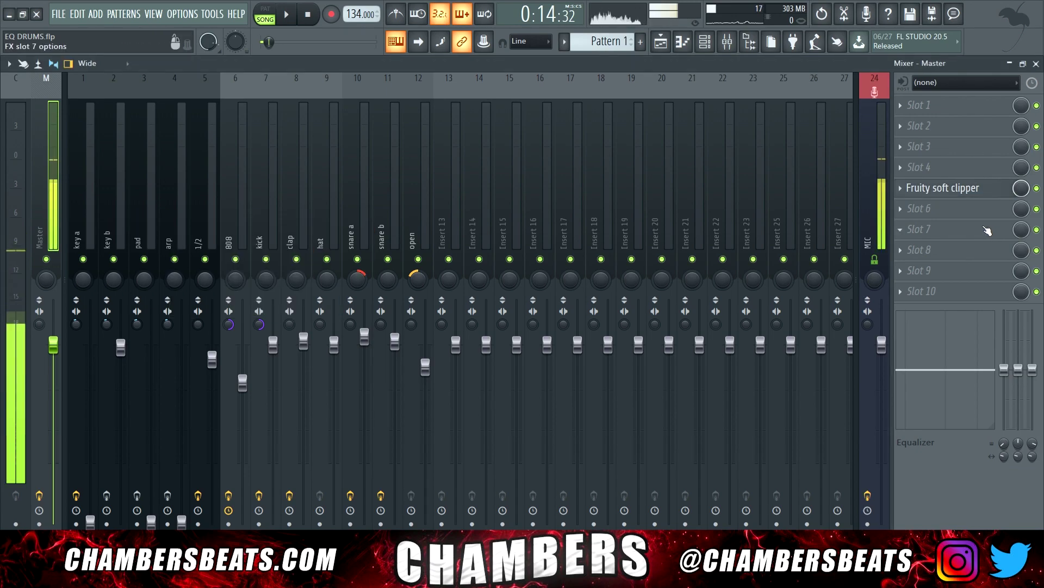
Select the 808 mixer track and examine the playlist patterns up close from bar 9 onward
click(235, 136)
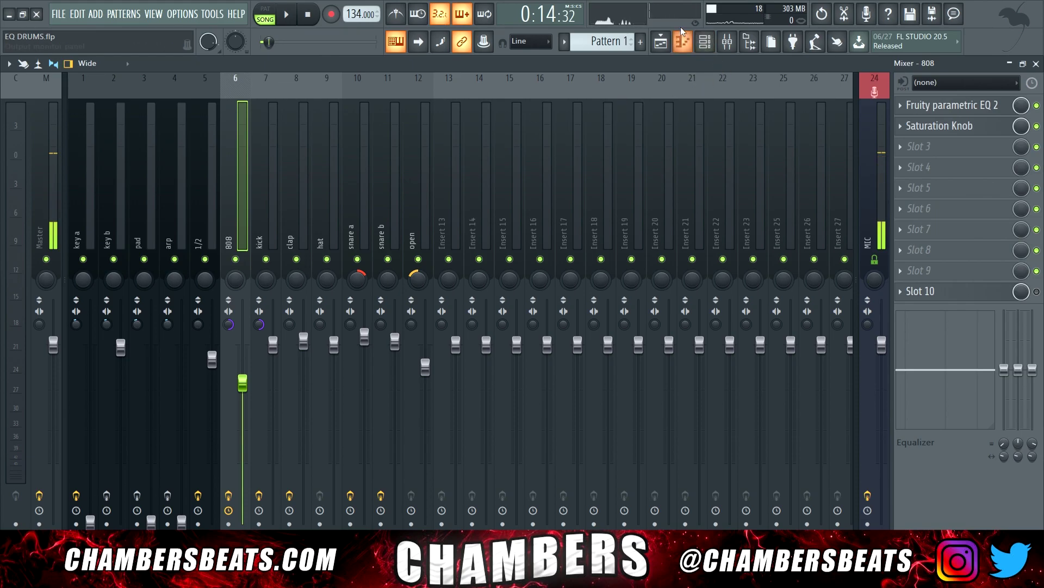
click(666, 45)
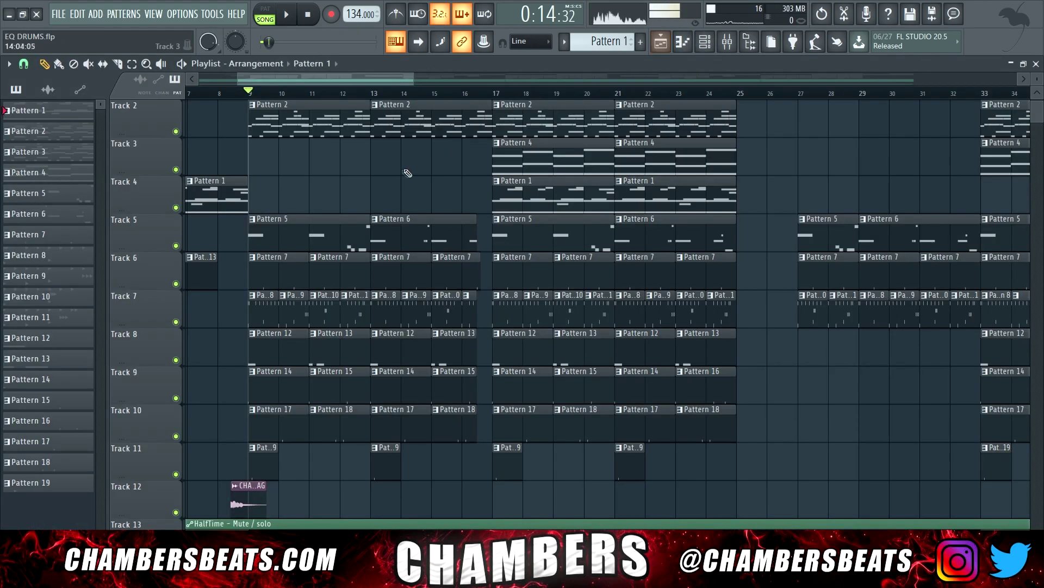
ctrl+scroll(241, 196, up, 5)
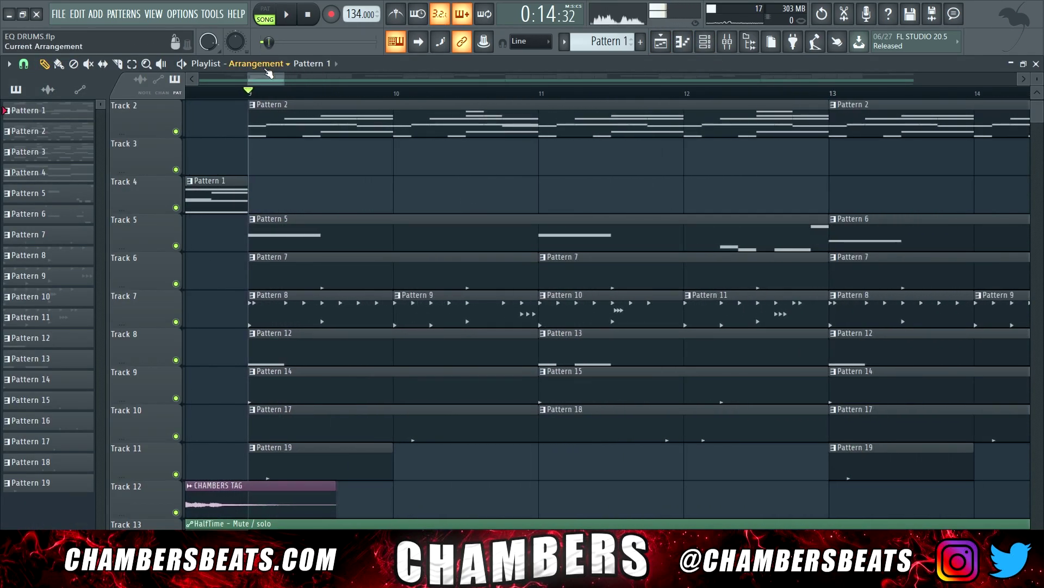
drag(263, 80, 256, 83)
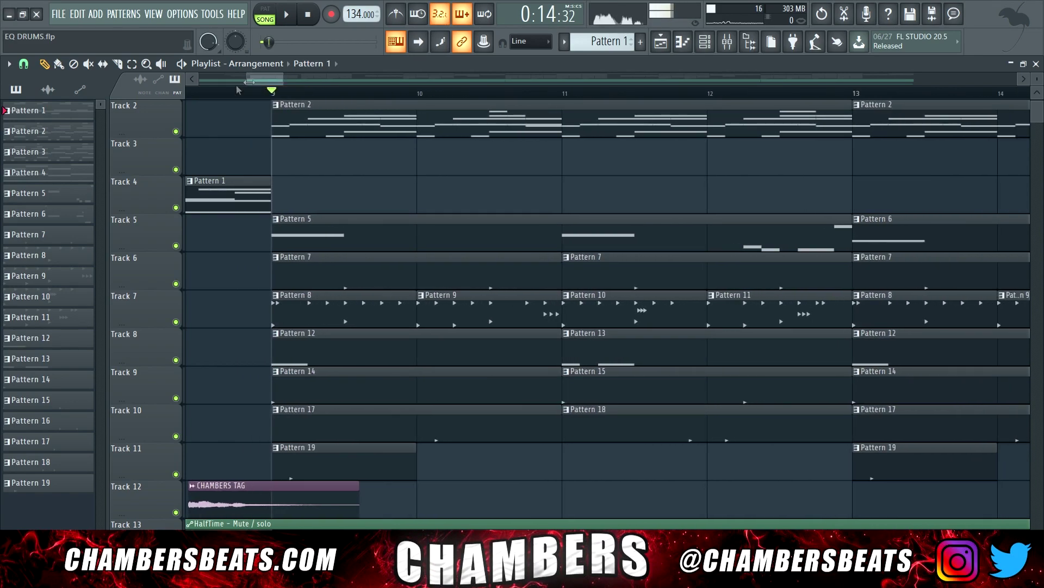